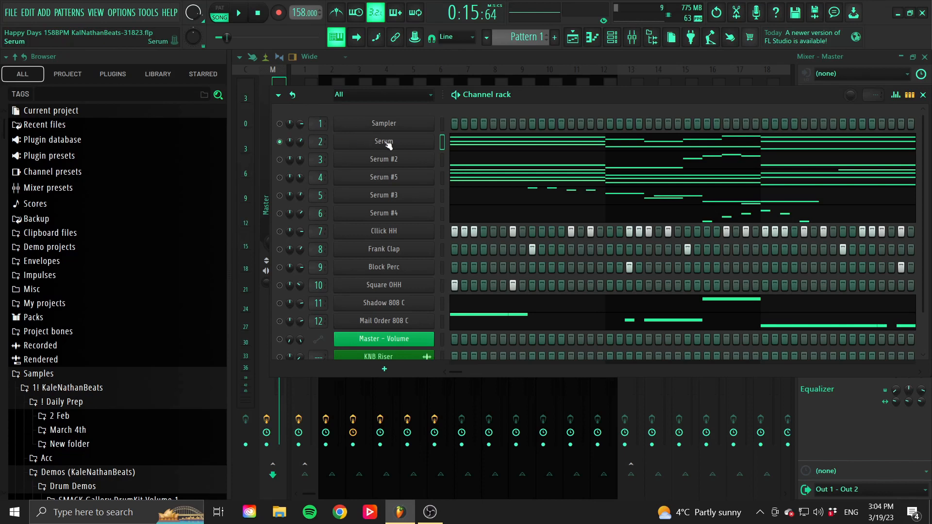
- Switch playback to pattern mode and play back the first Serum channel's notes in its piano roll
{"action": "left_click", "coordinate": [219, 12]}
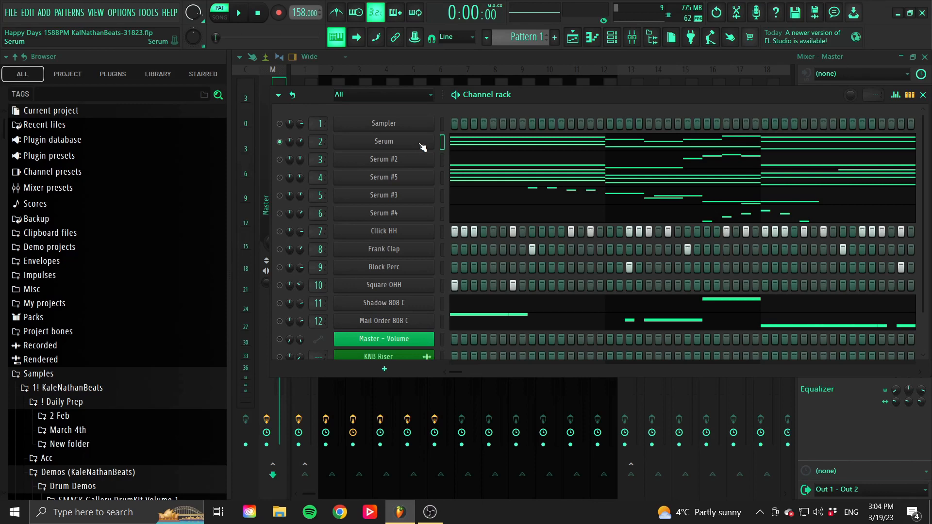
{"action": "left_click", "coordinate": [483, 146]}
{"action": "key", "text": "space"}
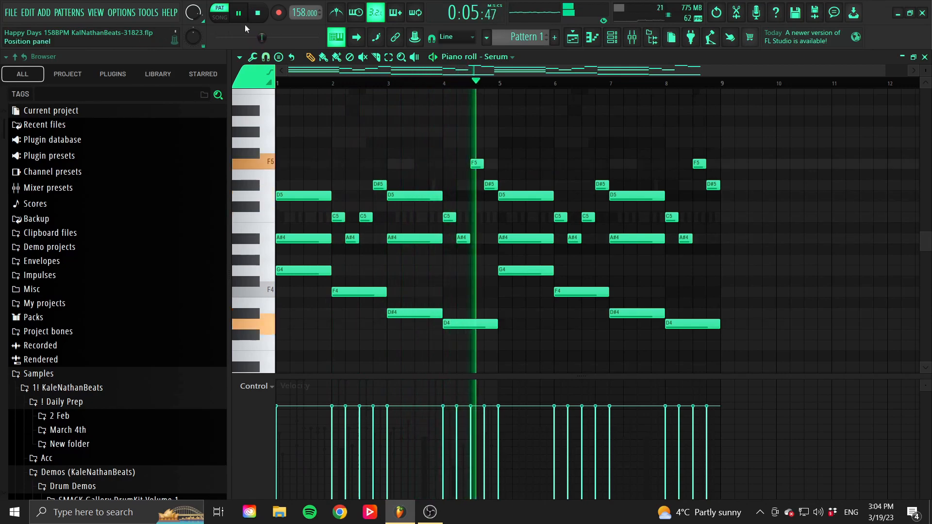
{"action": "left_click", "coordinate": [239, 13]}
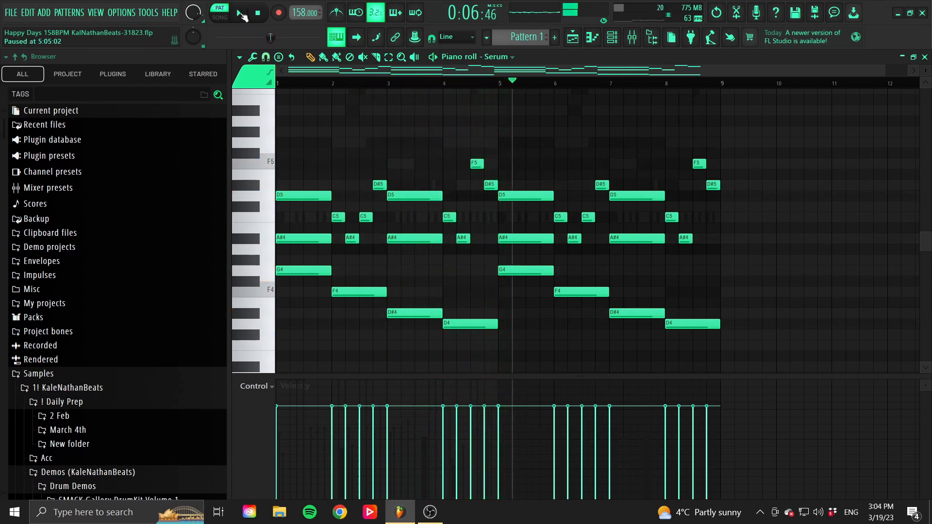
{"action": "left_click", "coordinate": [925, 57]}
- Inspect the first Serum channel's synth patch, viewing its oscillators, filter and effects chain
{"action": "left_click", "coordinate": [418, 144]}
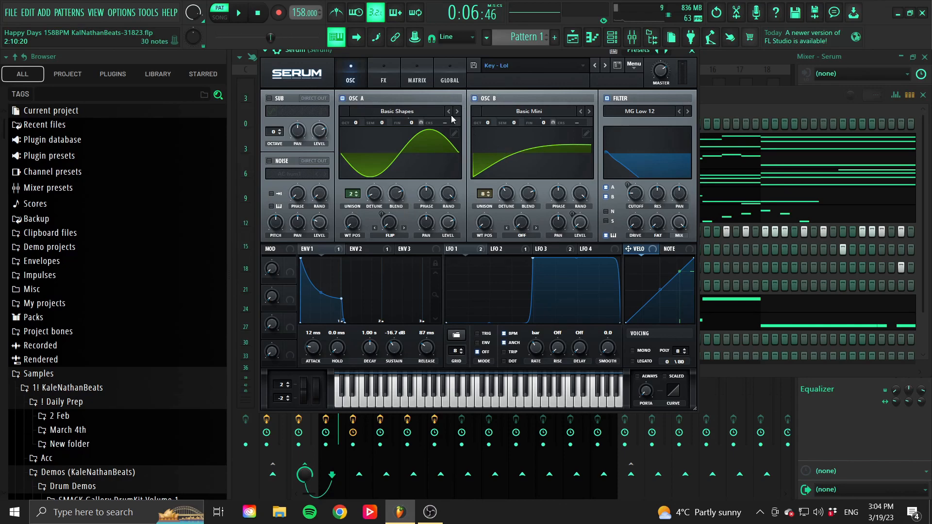
{"action": "left_click", "coordinate": [383, 74]}
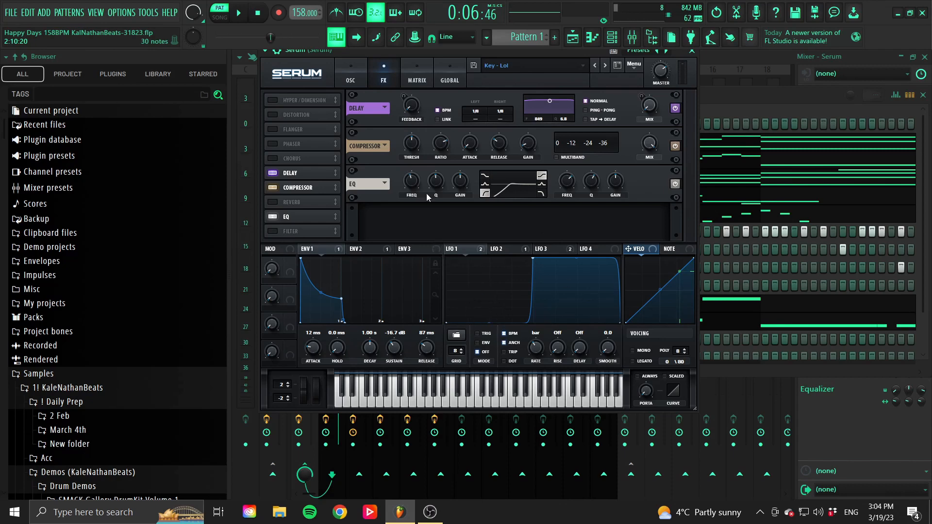
{"action": "left_click", "coordinate": [357, 79]}
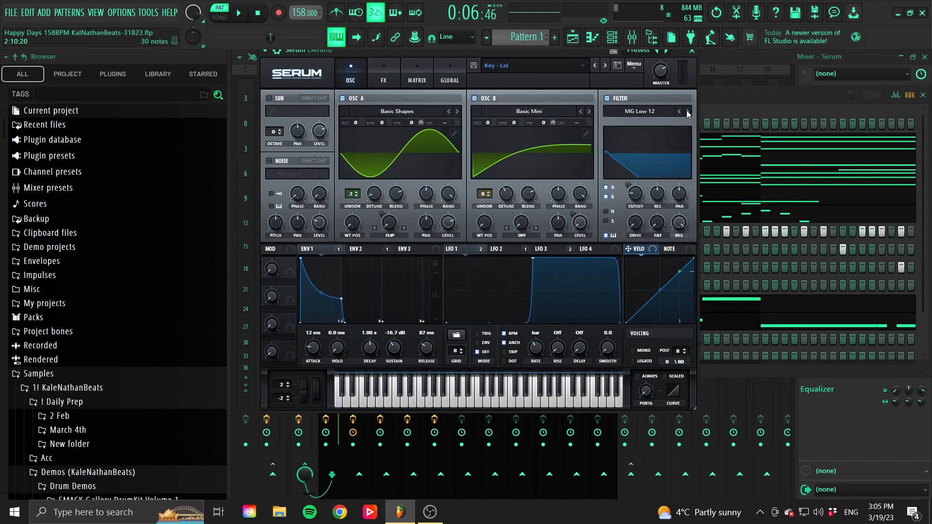
{"action": "left_click", "coordinate": [692, 51]}
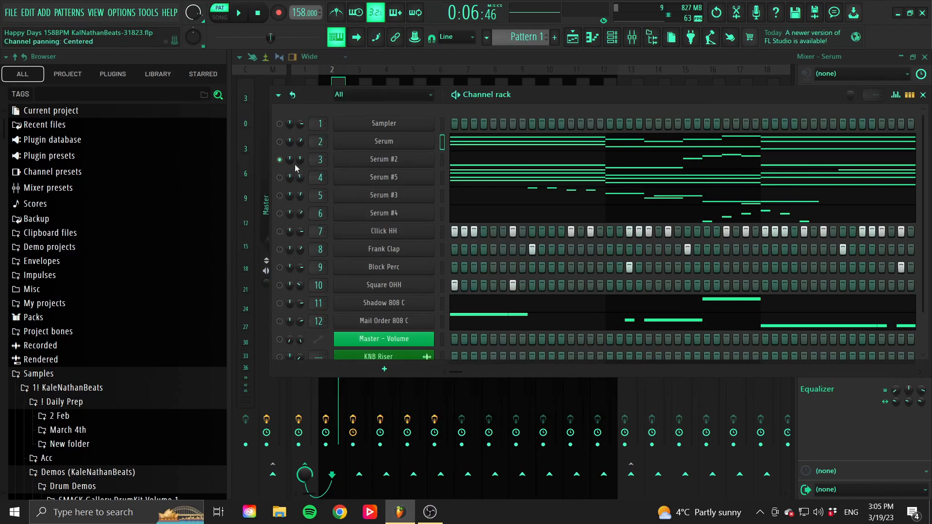
- Review the Serum #2 melody in its piano roll and play back part of it
{"action": "left_click", "coordinate": [481, 160]}
{"action": "scroll", "coordinate": [342, 104], "scroll_direction": "up", "scroll_amount": 3}
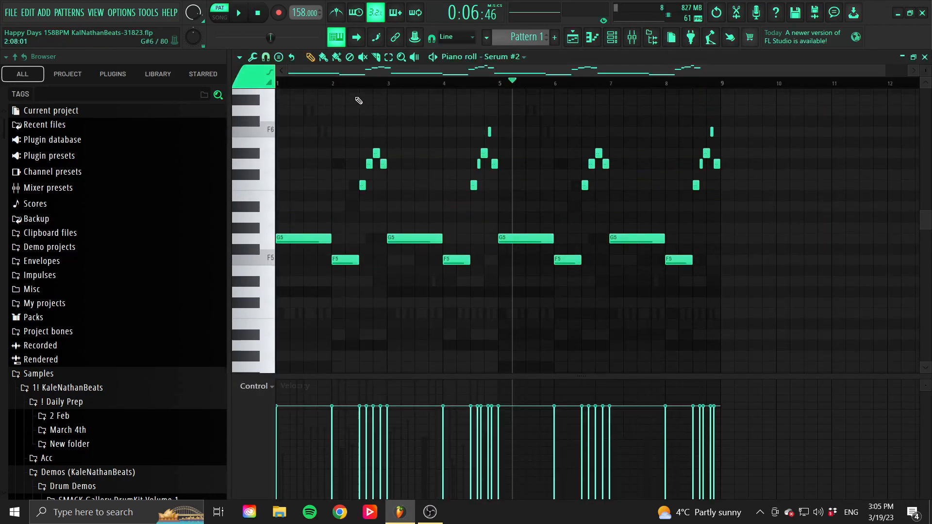
{"action": "key", "text": "space"}
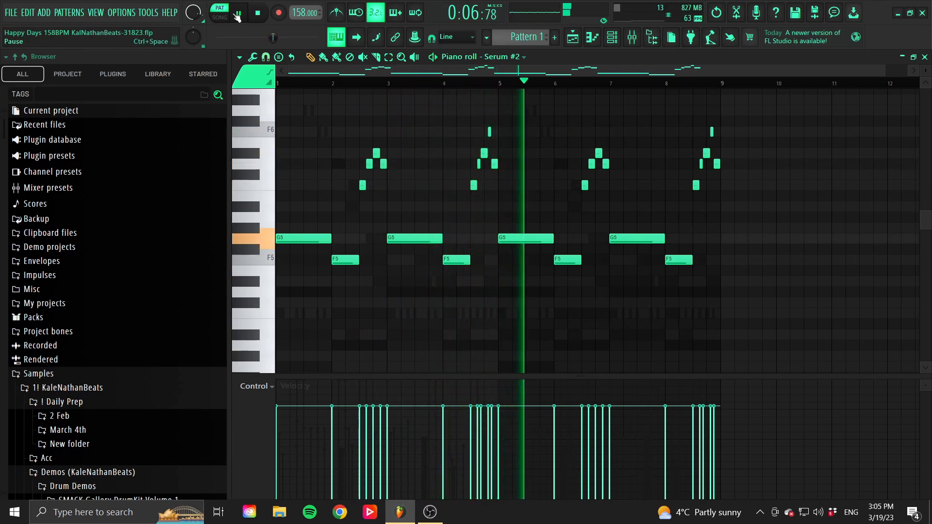
{"action": "key", "text": "space"}
{"action": "left_click", "coordinate": [926, 57]}
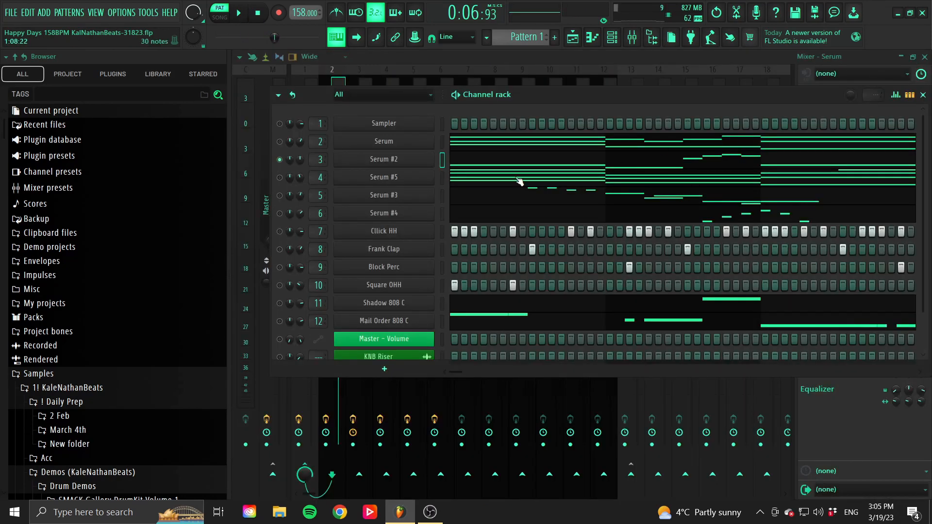
- Open the Serum #2 synth patch, reposition its window and audition the sound from the pattern start
{"action": "left_click", "coordinate": [374, 166]}
{"action": "left_click_drag", "start_coordinate": [467, 161], "coordinate": [486, 89]}
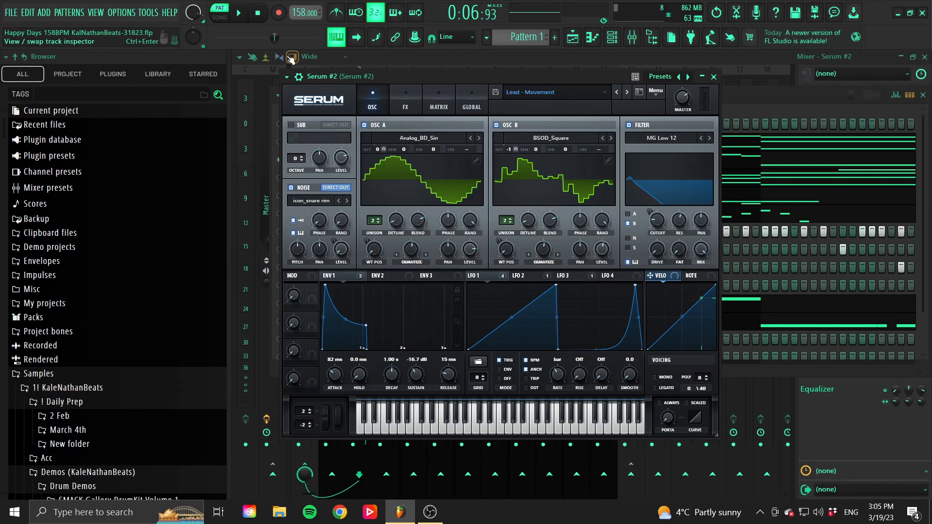
{"action": "key", "text": "space"}
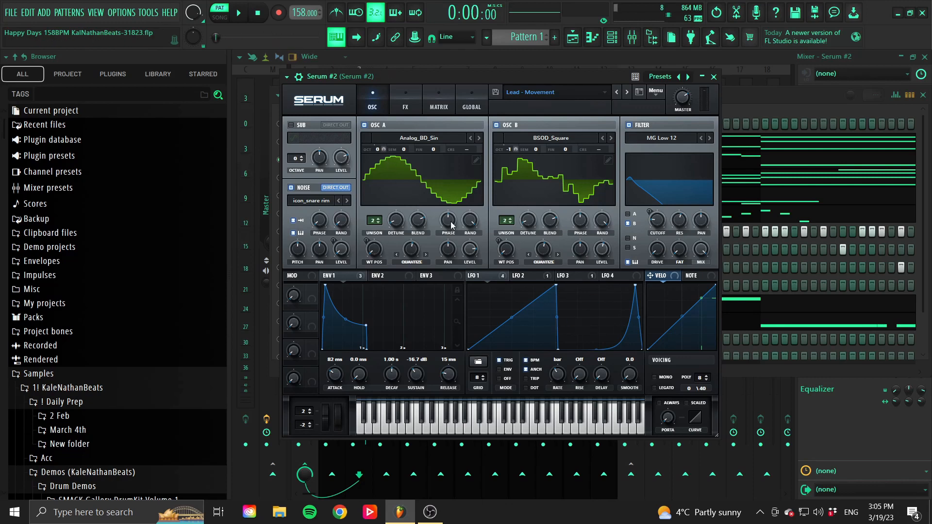
{"action": "key", "text": "space"}
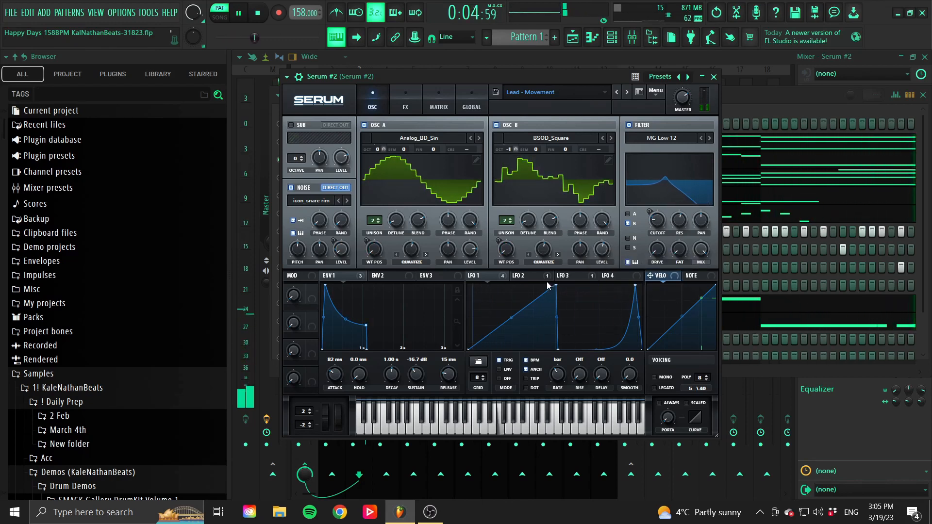
{"action": "key", "text": "space"}
- Examine the LFO 2 shape and the effects chain of the Serum #2 patch, closing the synth when done
{"action": "left_click", "coordinate": [529, 275]}
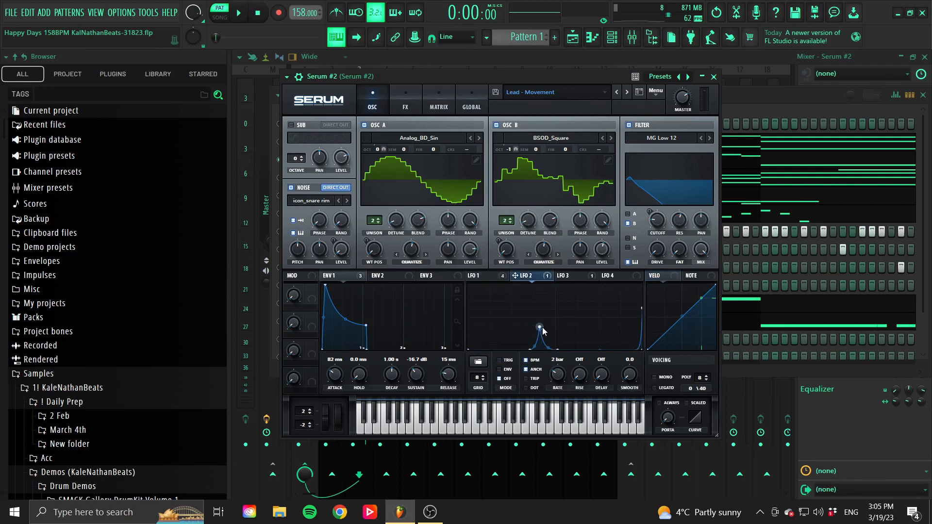
{"action": "left_click", "coordinate": [403, 105]}
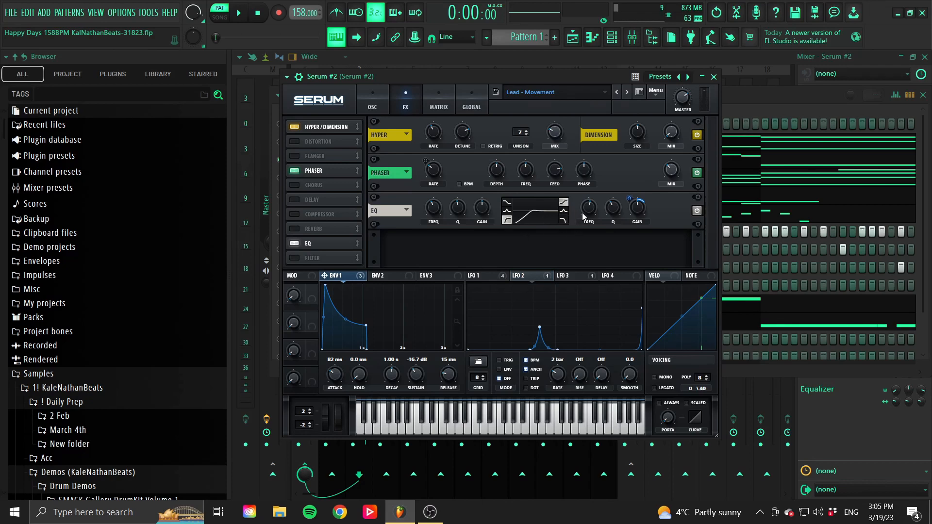
{"action": "left_click", "coordinate": [378, 104]}
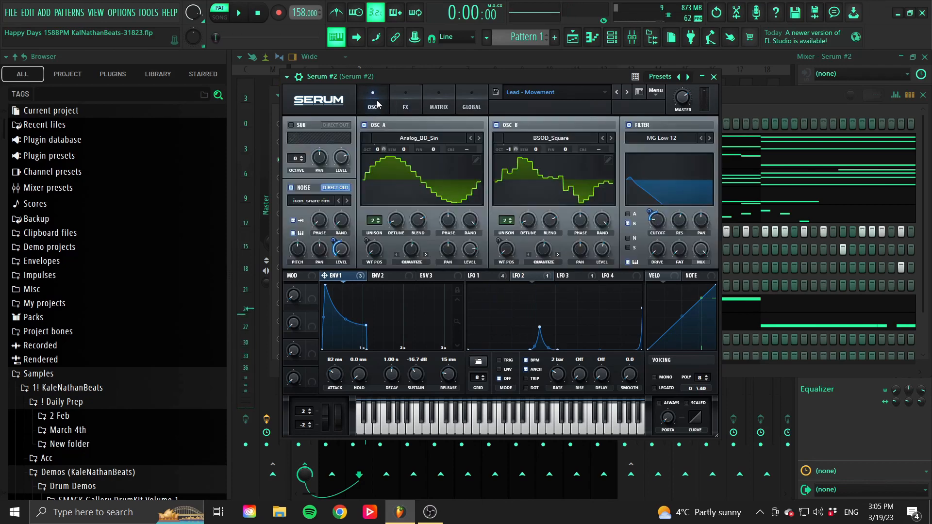
{"action": "left_click", "coordinate": [714, 76]}
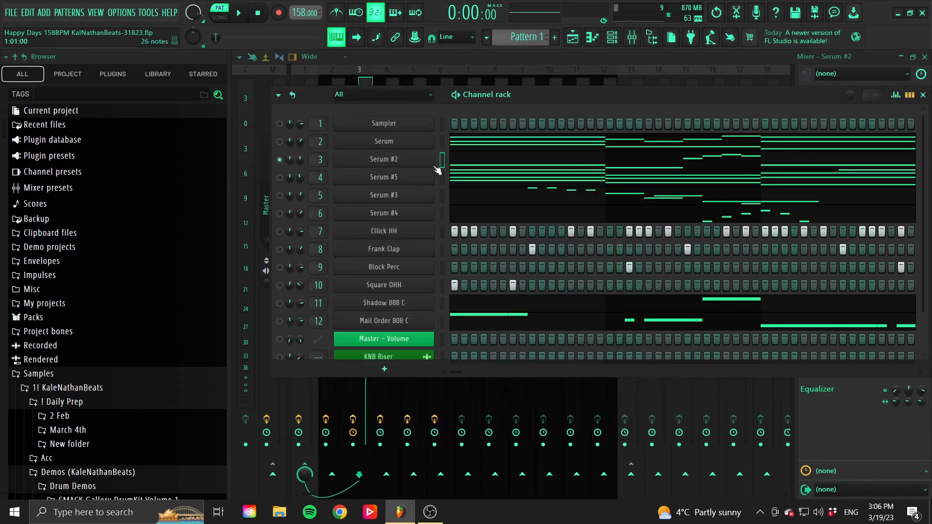
- Solo the Serum #5 channel, view its synth patch and start playback
{"action": "right_click", "coordinate": [279, 179]}
{"action": "left_click", "coordinate": [367, 184]}
{"action": "left_click", "coordinate": [368, 178]}
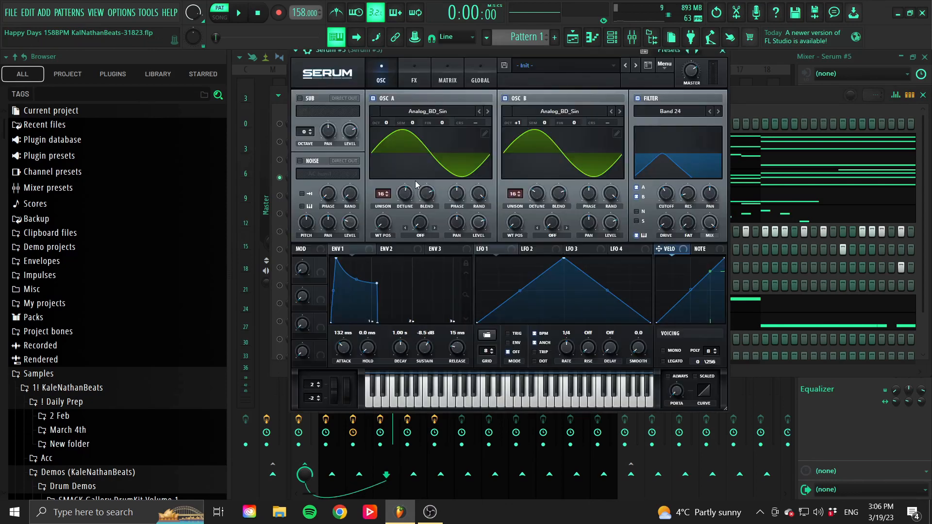
{"action": "key", "text": "space"}
{"action": "left_click", "coordinate": [723, 50]}
- Review the Serum #5 chords in the piano roll during playback and briefly check the first Serum channel's patch
{"action": "left_click", "coordinate": [544, 176]}
{"action": "scroll", "coordinate": [547, 182], "scroll_direction": "down", "scroll_amount": 3}
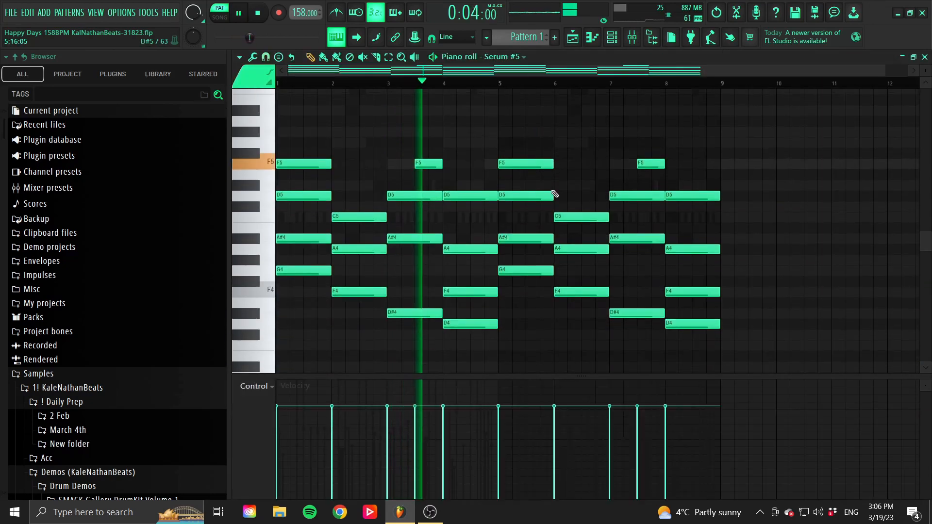
{"action": "key", "text": "space"}
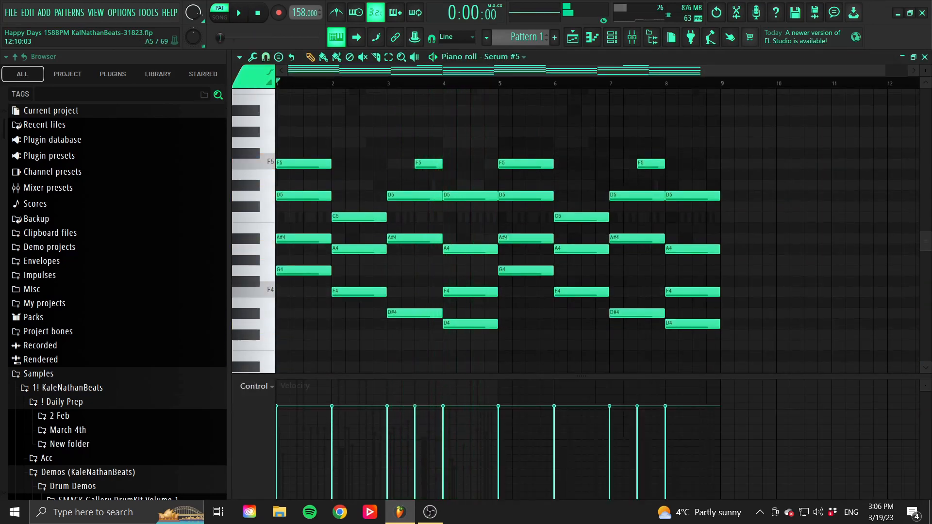
{"action": "left_click", "coordinate": [925, 57]}
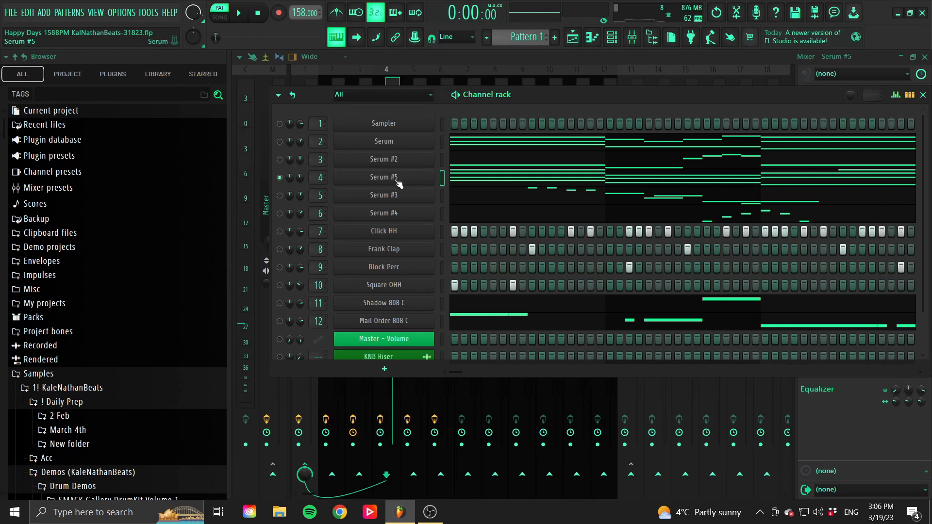
{"action": "left_click", "coordinate": [429, 143]}
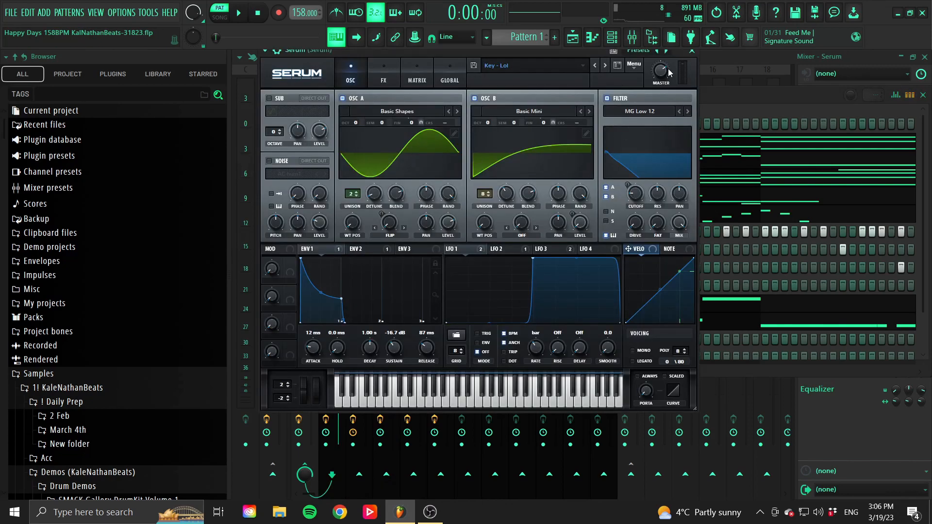
{"action": "left_click", "coordinate": [692, 51]}
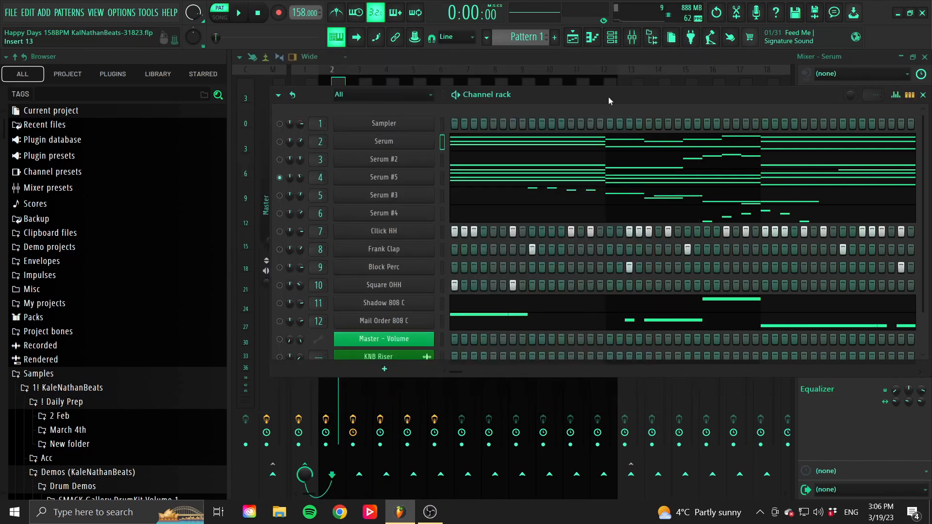
- Solo the Serum #3 channel and open its synth patch, moving the window clear of the note previews
{"action": "right_click", "coordinate": [278, 197]}
{"action": "left_click", "coordinate": [394, 196]}
{"action": "left_click", "coordinate": [394, 197]}
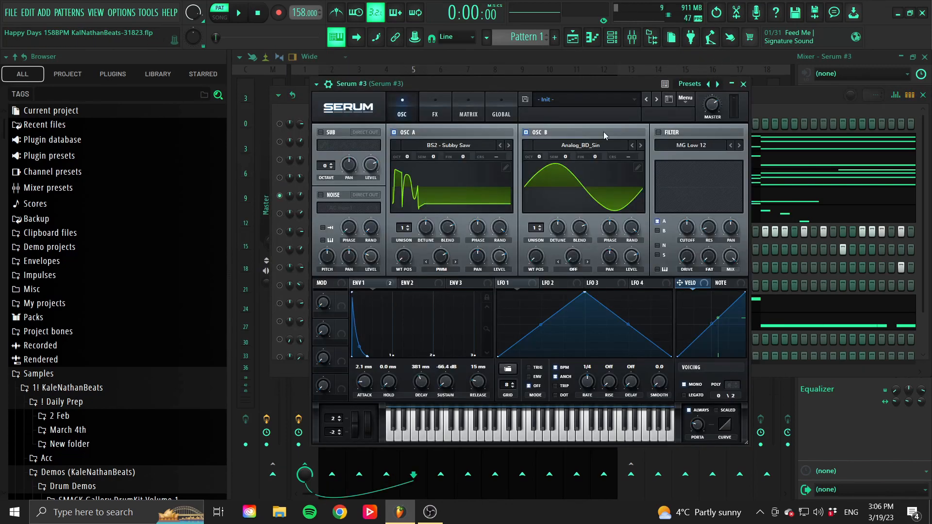
{"action": "left_click_drag", "start_coordinate": [488, 81], "coordinate": [592, 272]}
- Examine the Serum #3 melody in its piano roll, zoomed in on the notes, and play it back
{"action": "left_click", "coordinate": [487, 198]}
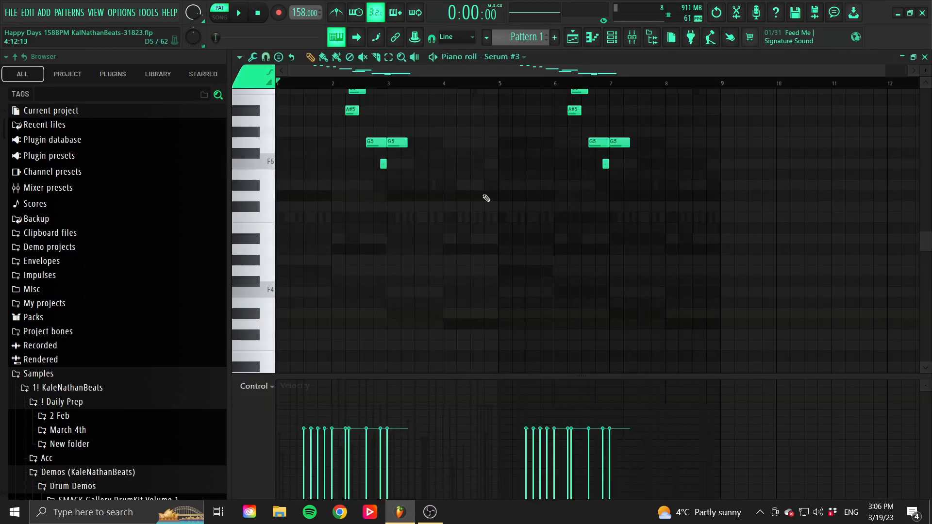
{"action": "scroll", "coordinate": [486, 198], "scroll_direction": "up", "scroll_amount": 5}
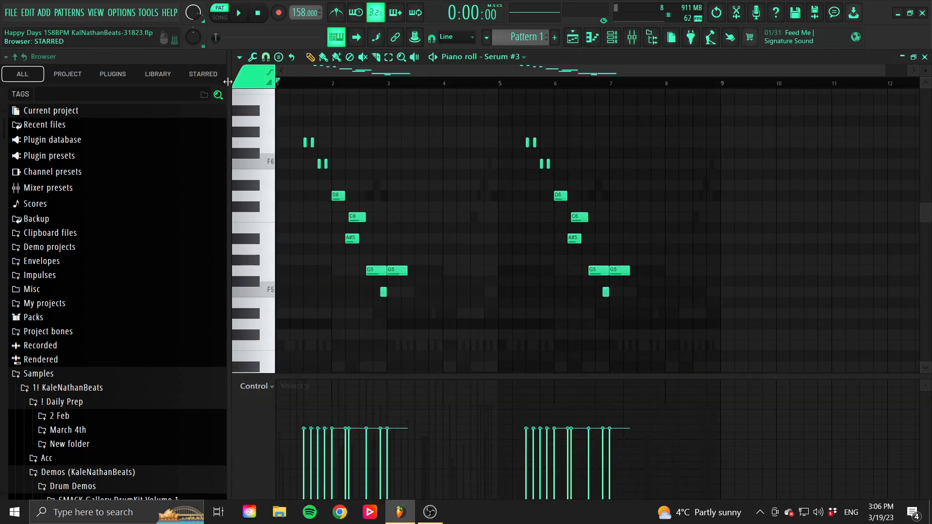
{"action": "scroll", "coordinate": [437, 152], "scroll_direction": "up", "scroll_amount": 2}
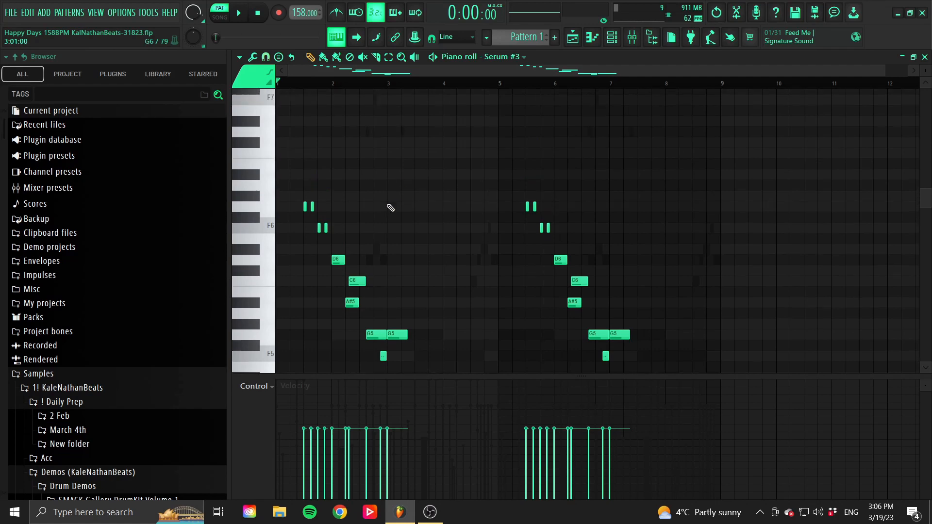
{"action": "scroll", "coordinate": [719, 88], "scroll_direction": "up", "scroll_amount": 1}
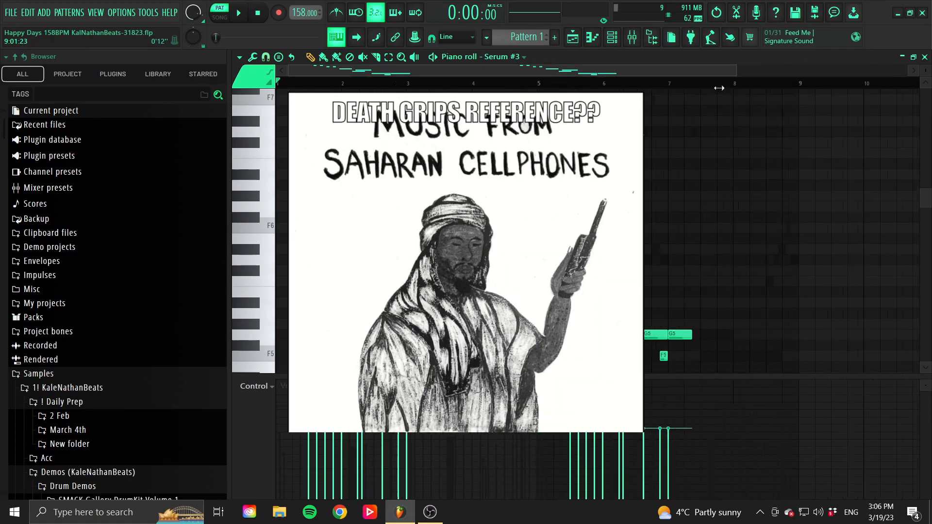
{"action": "scroll", "coordinate": [719, 88], "scroll_direction": "up", "scroll_amount": 3}
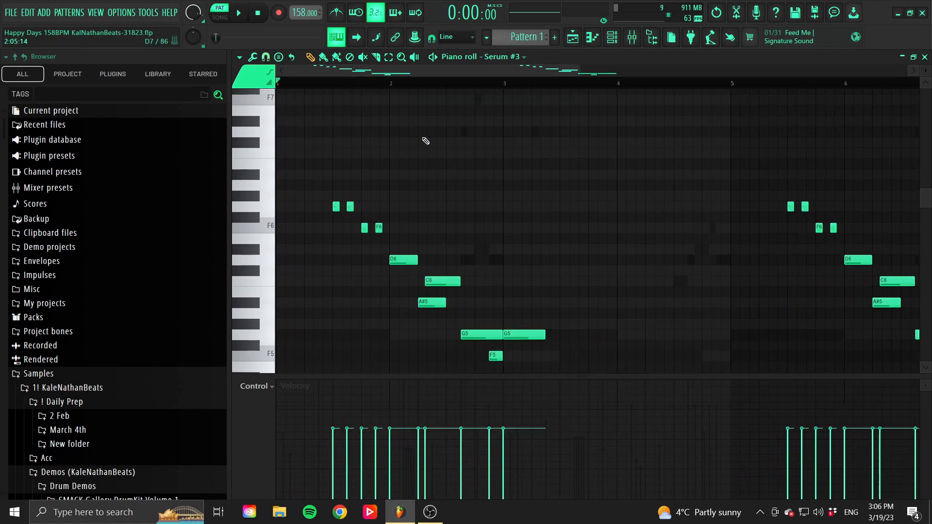
{"action": "key", "text": "space"}
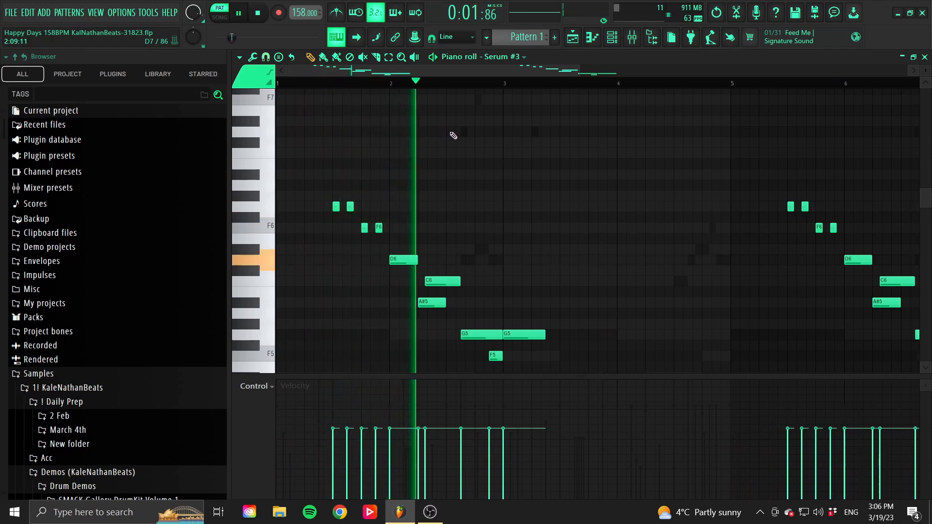
{"action": "left_click", "coordinate": [437, 72]}
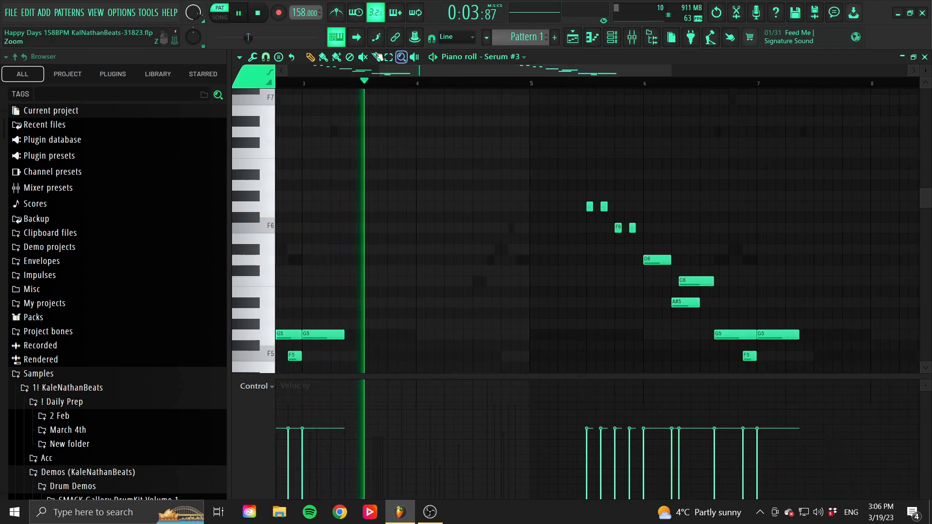
{"action": "key", "text": "space"}
{"action": "left_click", "coordinate": [925, 57]}
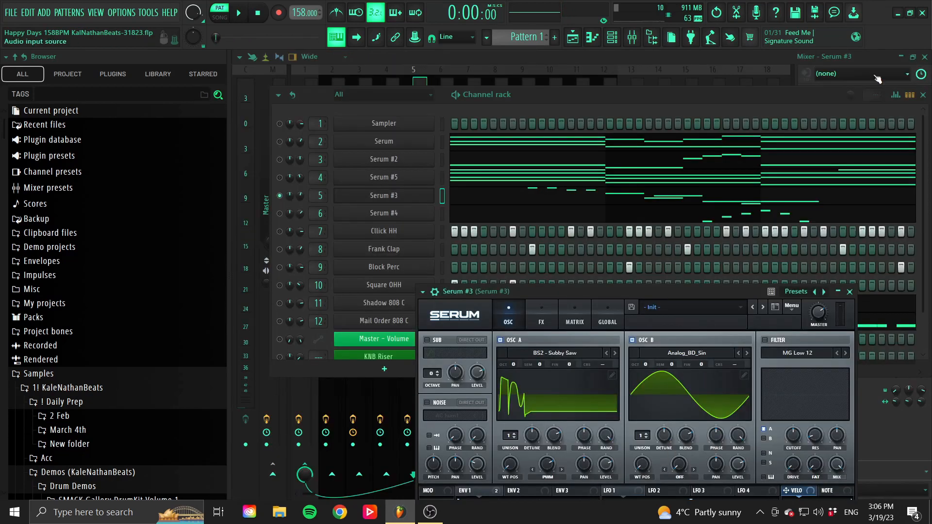
- Inspect the Serum #3 patch's oscillators and effects chain with its window moved fully into view
{"action": "left_click", "coordinate": [397, 200]}
{"action": "left_click", "coordinate": [398, 200]}
{"action": "left_click_drag", "start_coordinate": [515, 290], "coordinate": [395, 64]}
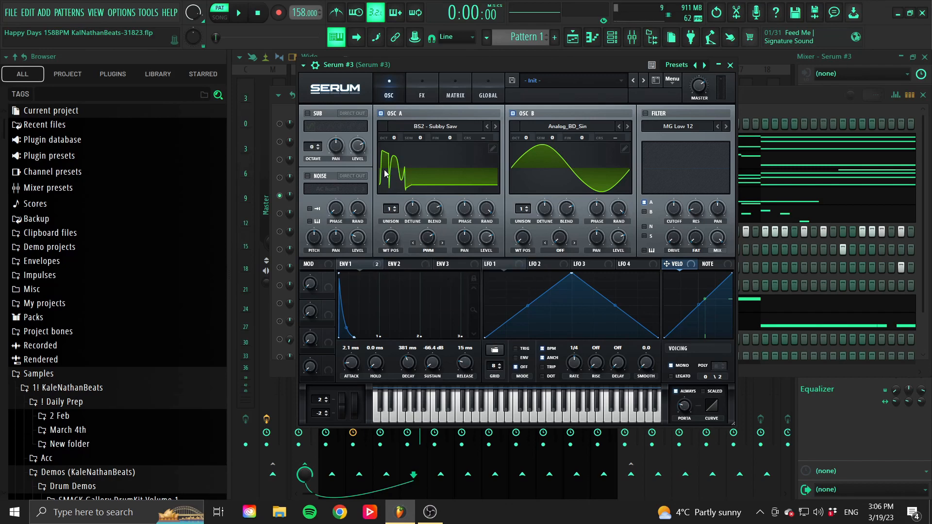
{"action": "left_click", "coordinate": [422, 93]}
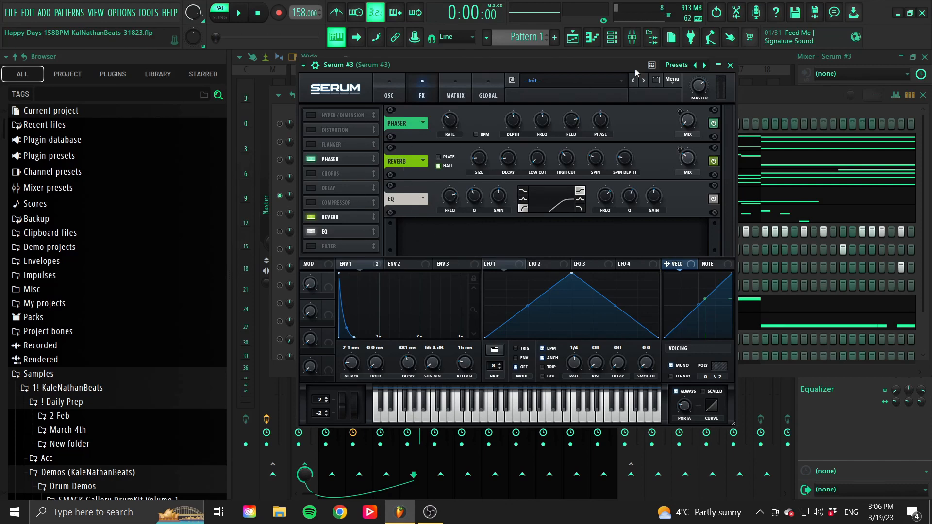
{"action": "left_click", "coordinate": [730, 65]}
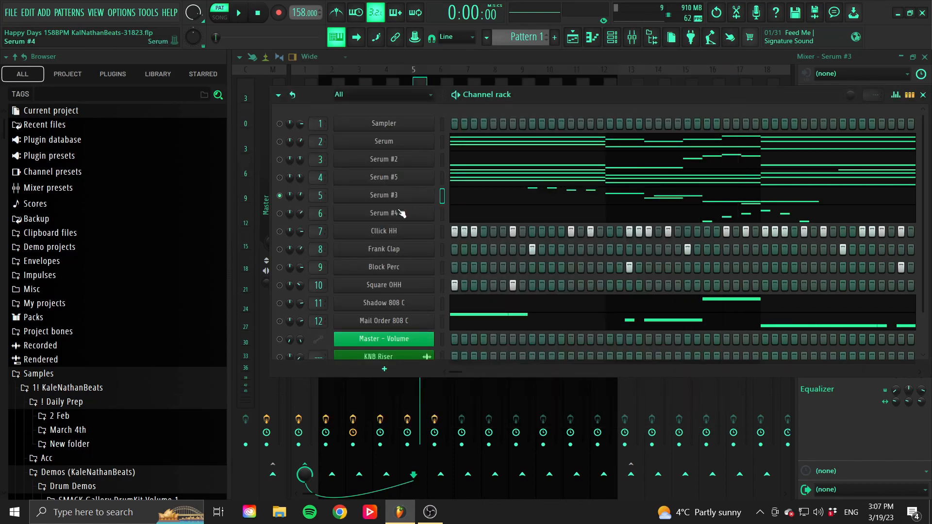
- Solo the Serum #4 channel, examine its notes in the piano roll and play them back
{"action": "right_click", "coordinate": [279, 217]}
{"action": "left_click", "coordinate": [280, 213]}
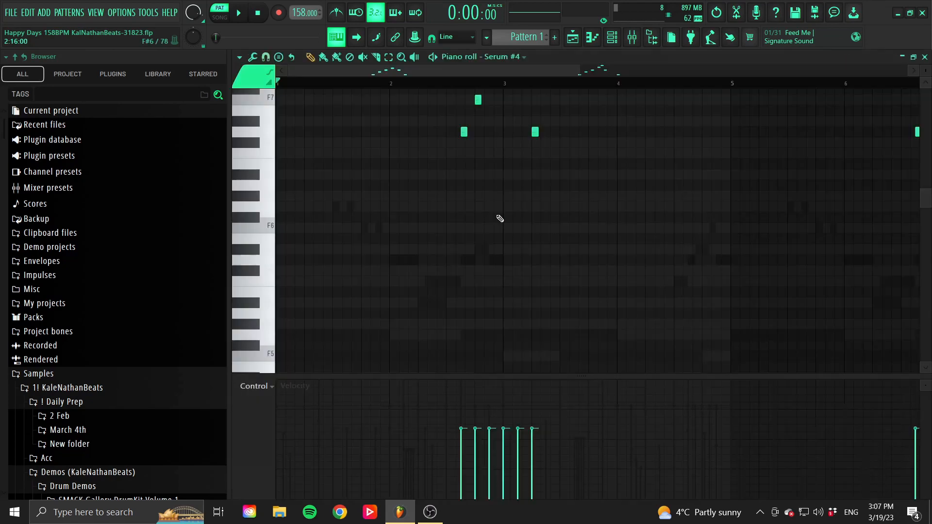
{"action": "left_click", "coordinate": [499, 218]}
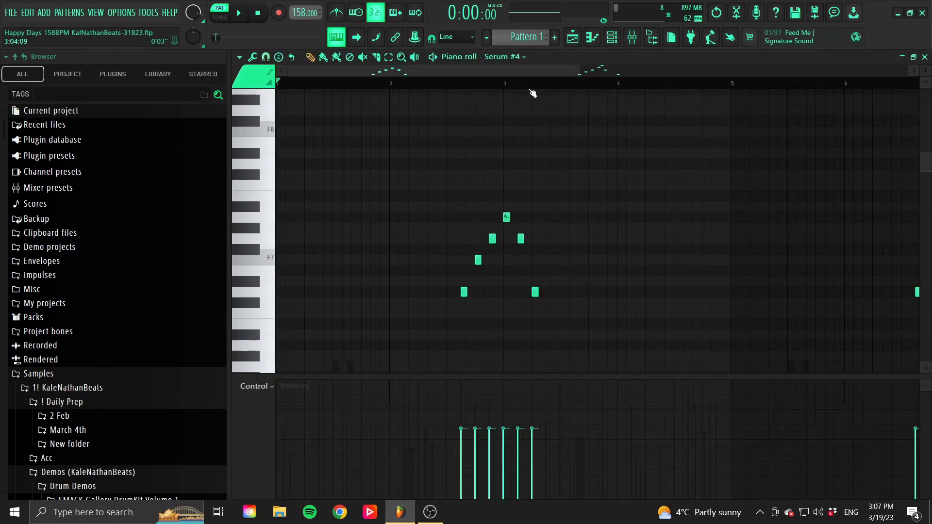
{"action": "key", "text": "space"}
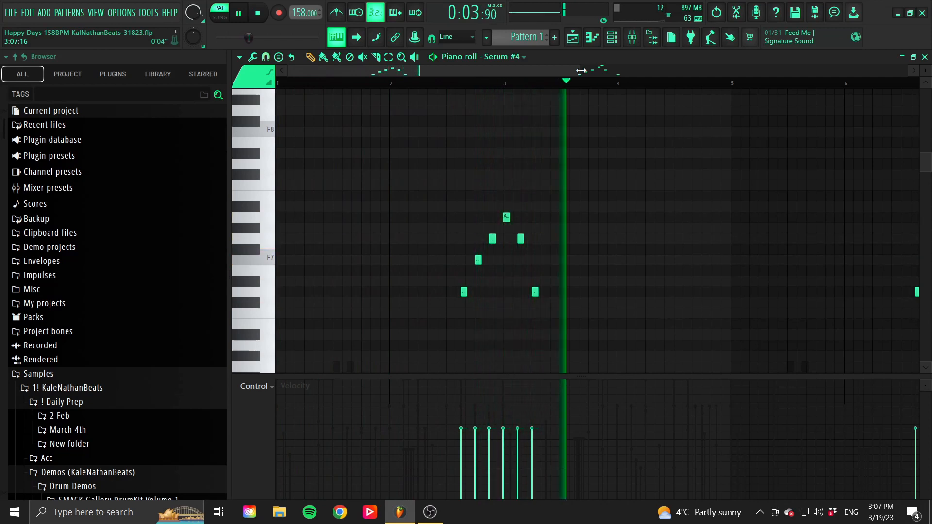
{"action": "left_click", "coordinate": [925, 57]}
{"action": "key", "text": "space"}
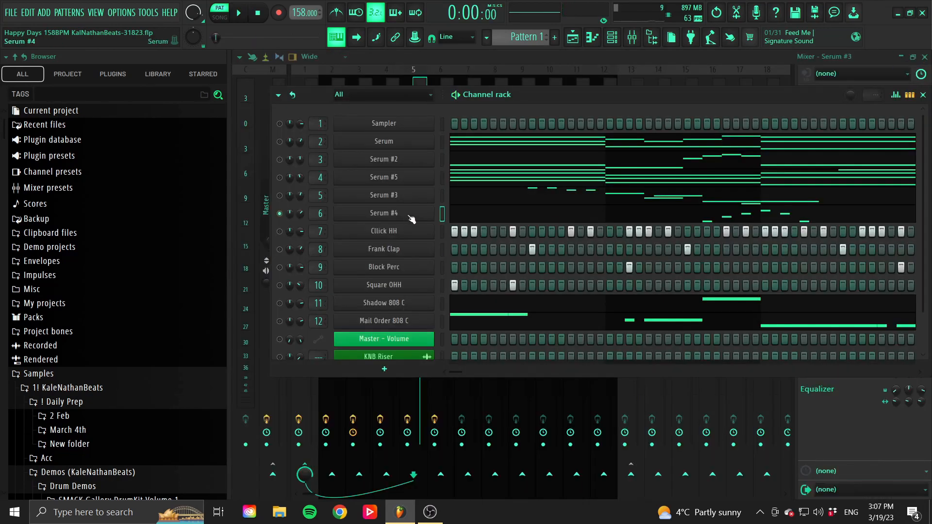
- Inspect the Serum #4 patch's oscillators, filter, delay effect and modulation matrix, then close its window
{"action": "left_click", "coordinate": [410, 210]}
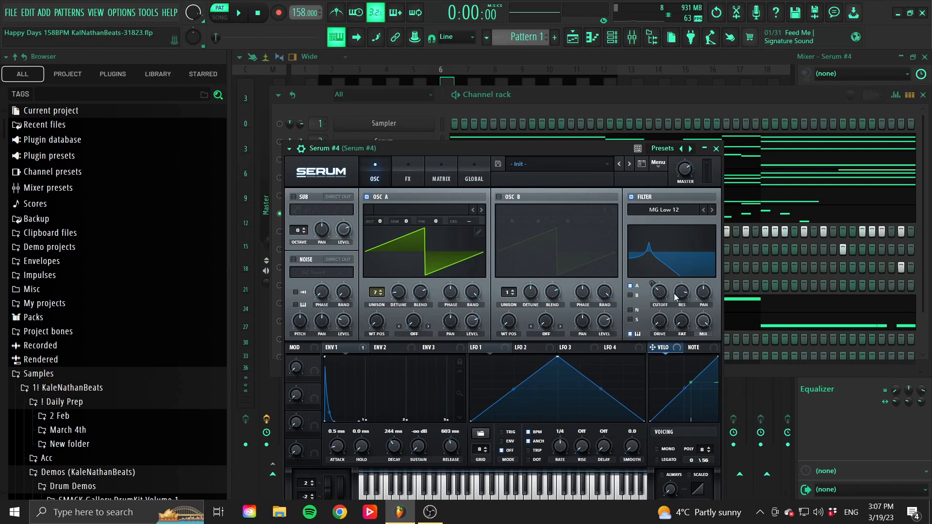
{"action": "left_click", "coordinate": [408, 175]}
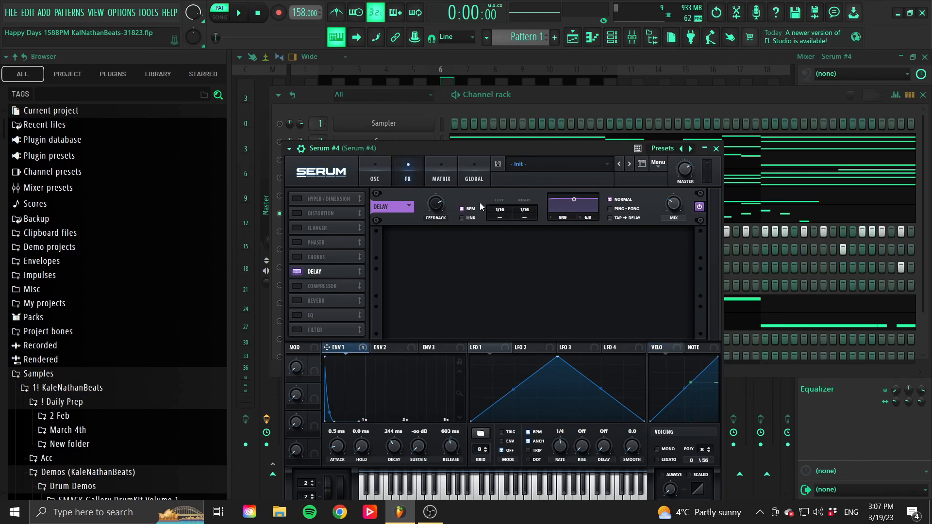
{"action": "left_click", "coordinate": [382, 166]}
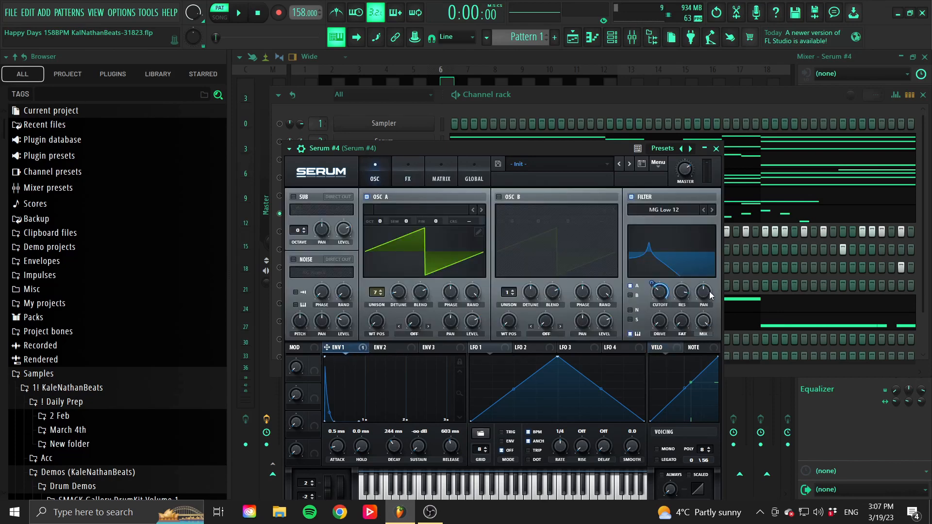
{"action": "left_click", "coordinate": [447, 179]}
{"action": "left_click", "coordinate": [369, 169]}
{"action": "left_click", "coordinate": [437, 176]}
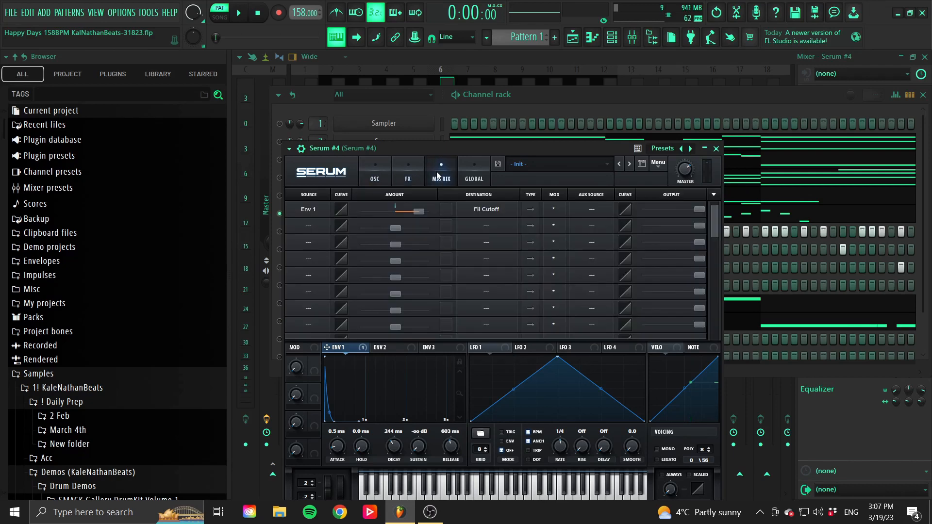
{"action": "left_click", "coordinate": [379, 187]}
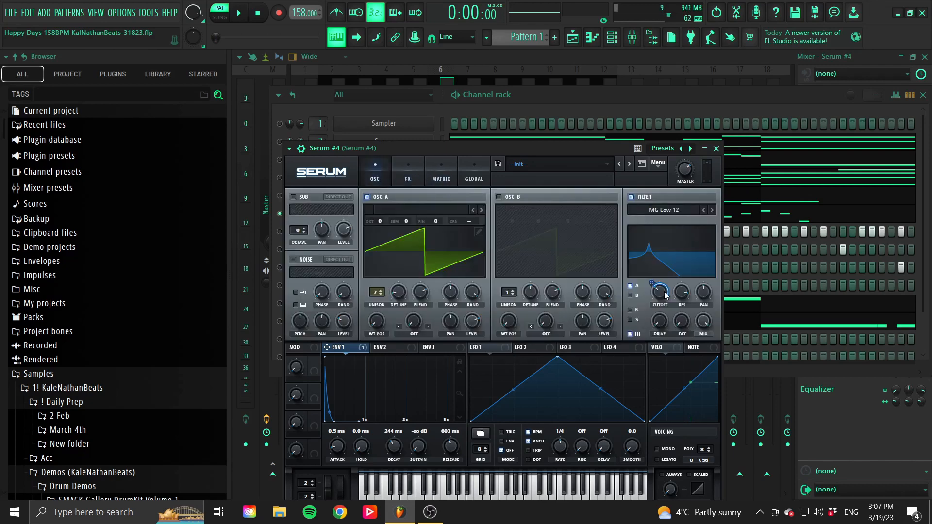
{"action": "left_click", "coordinate": [716, 148]}
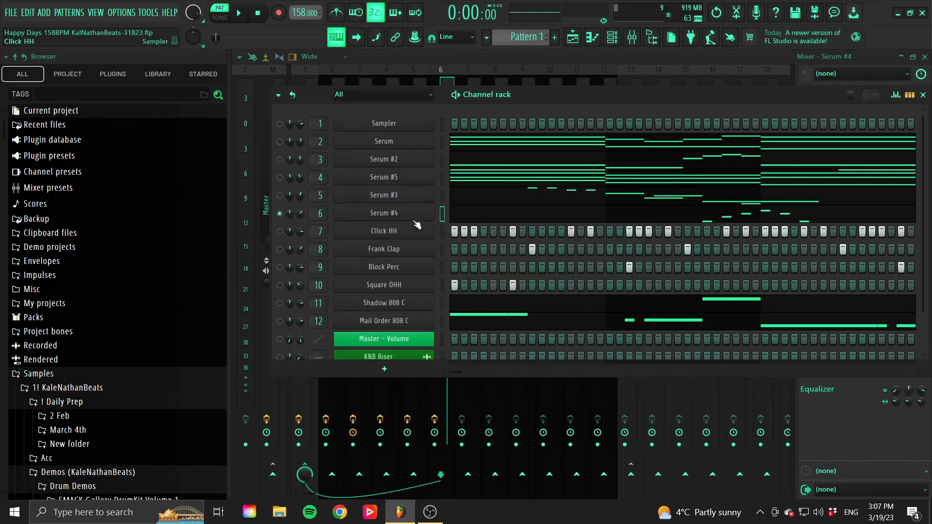
- Solo Click HH, unmute the drum, 808 and riser channels below it, and audition the pattern with the channel rack enlarged
{"action": "right_click", "coordinate": [280, 231]}
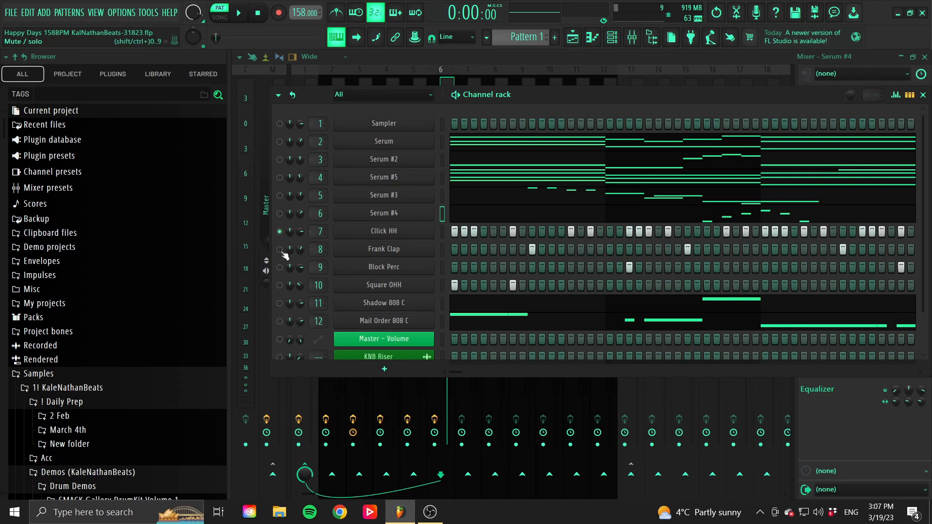
{"action": "left_click_drag", "start_coordinate": [285, 251], "coordinate": [281, 358]}
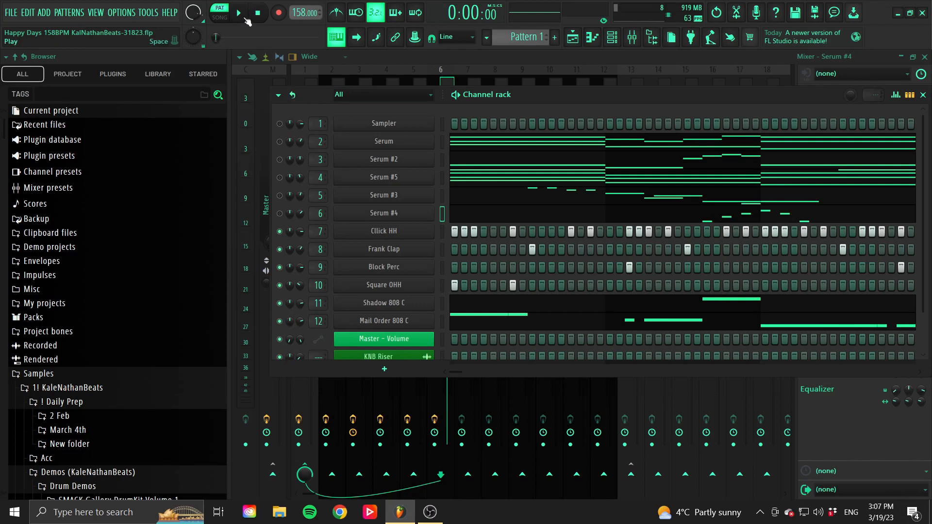
{"action": "left_click", "coordinate": [241, 13]}
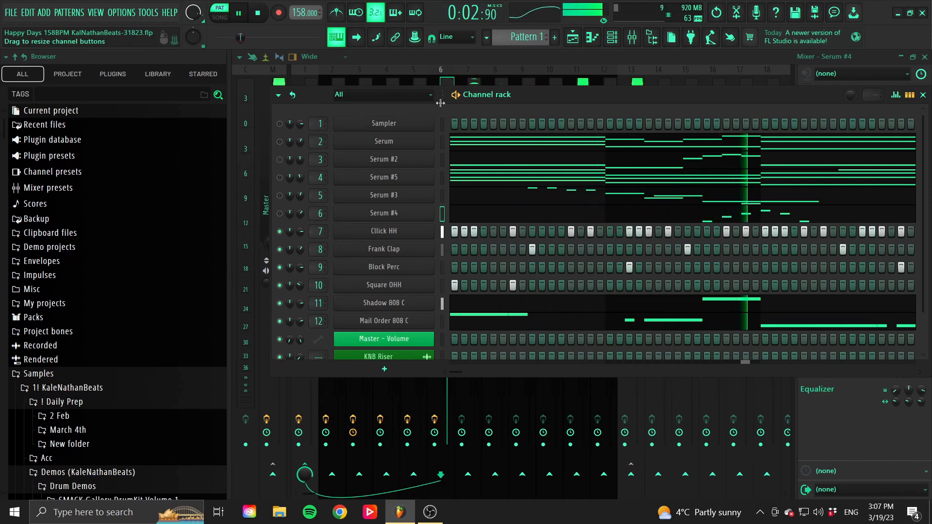
{"action": "left_click_drag", "start_coordinate": [511, 377], "coordinate": [457, 413]}
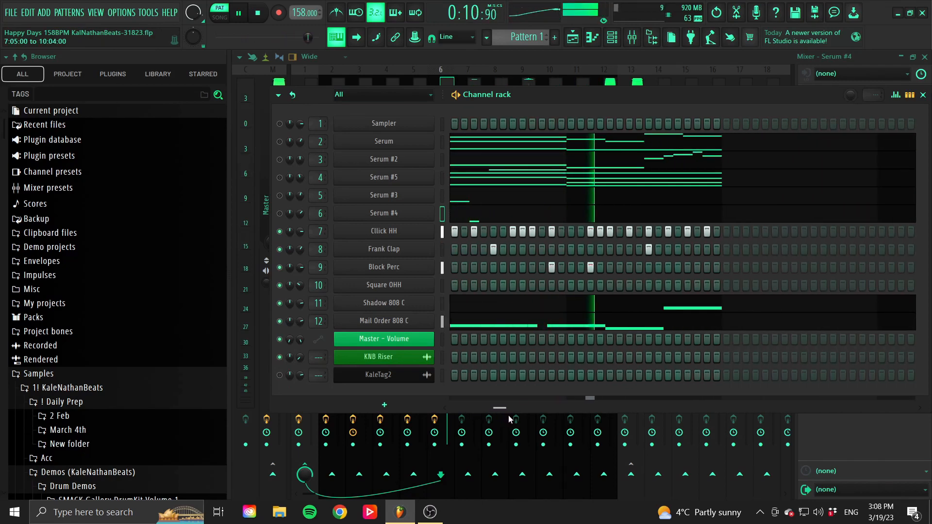
{"action": "left_click", "coordinate": [302, 72]}
{"action": "key", "text": "space"}
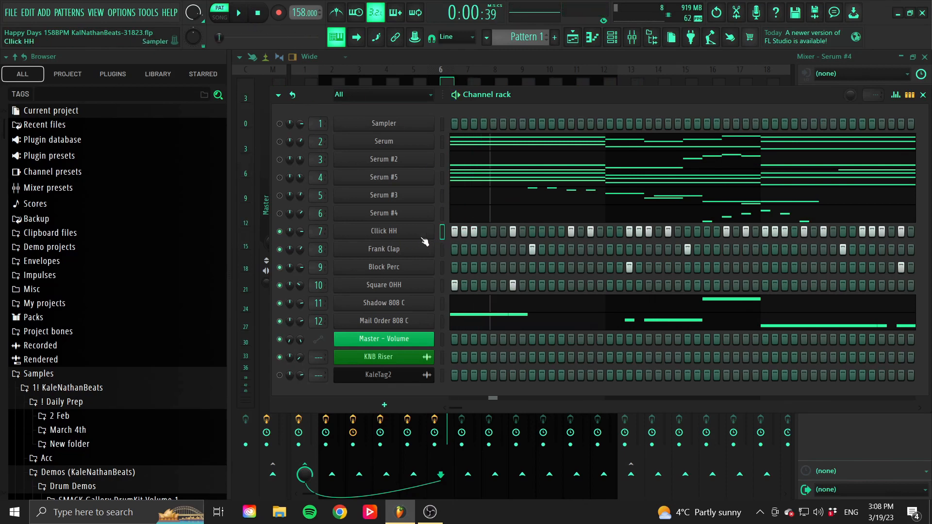
- Check the Click HH sample and play back its soloed hi-hat notes in the piano roll
{"action": "left_click", "coordinate": [393, 234]}
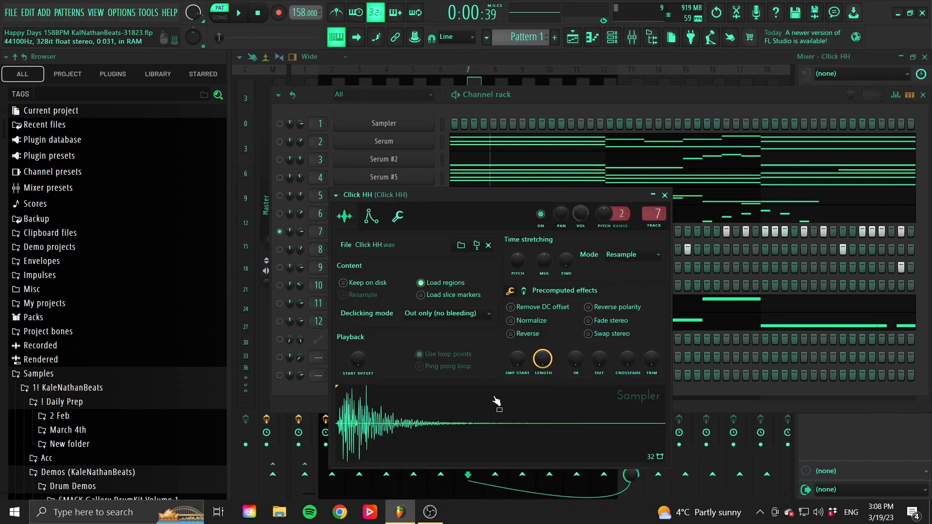
{"action": "key", "text": "F7"}
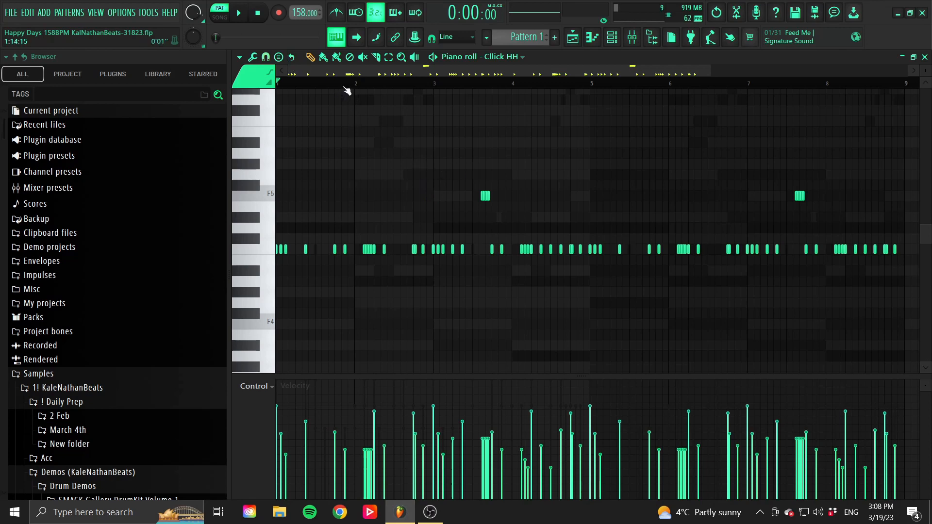
{"action": "key", "text": "space"}
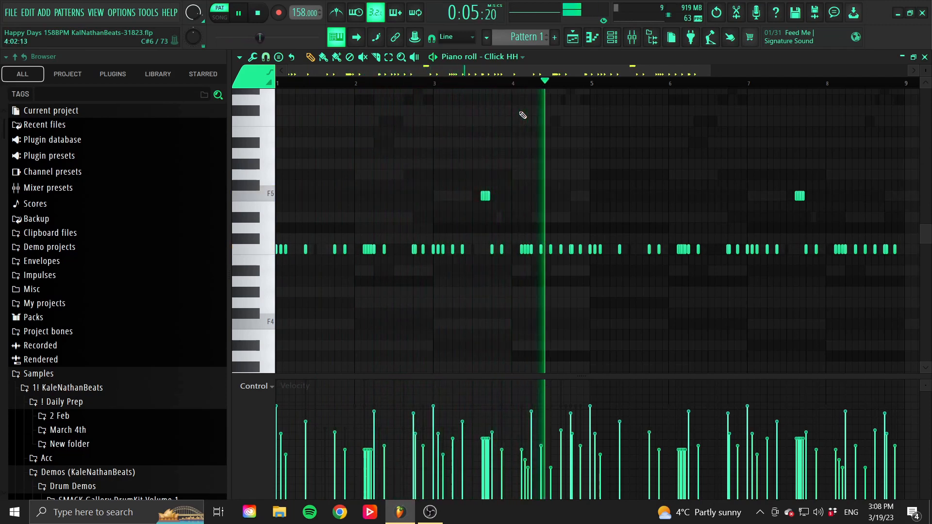
{"action": "key", "text": "space"}
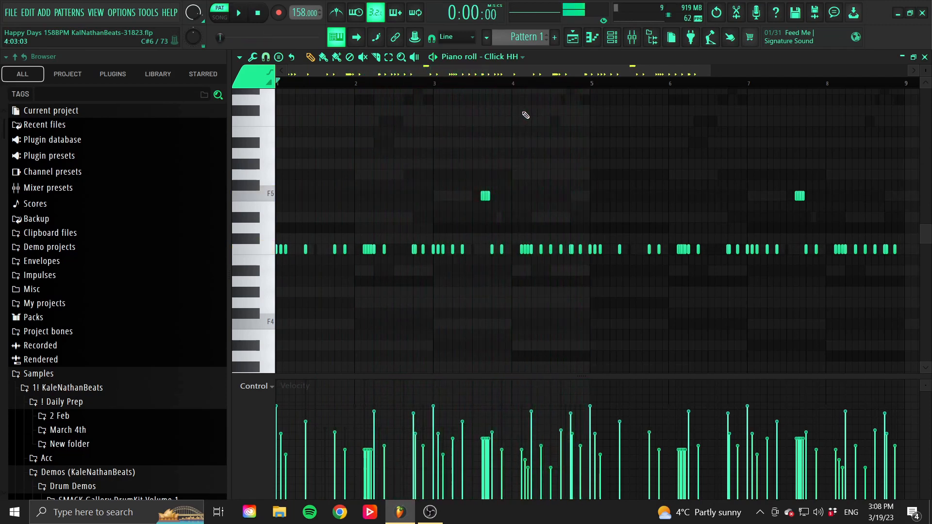
{"action": "left_click", "coordinate": [925, 57]}
- Solo the Frank Clap channel and review its notes in the piano roll during playback
{"action": "right_click", "coordinate": [280, 249]}
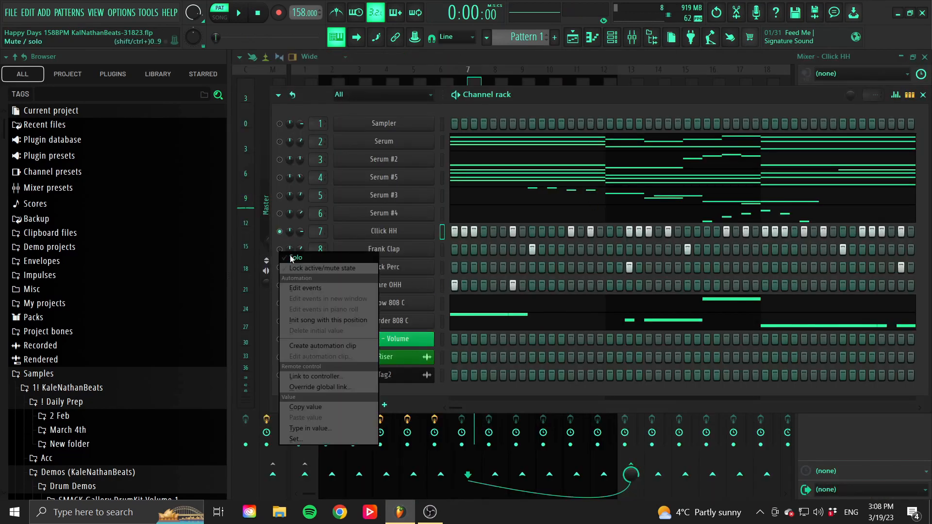
{"action": "key", "text": "Escape"}
{"action": "key", "text": "space"}
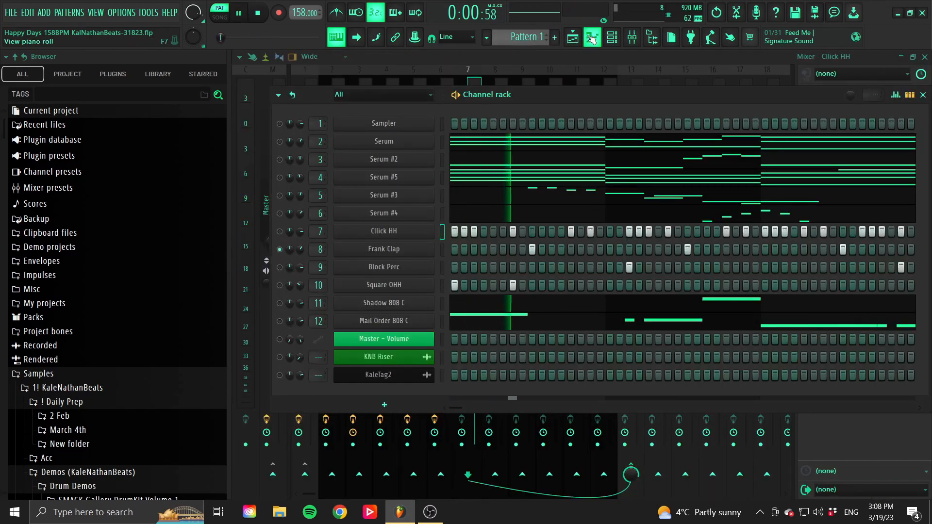
{"action": "key", "text": "F7"}
{"action": "left_click", "coordinate": [522, 57]}
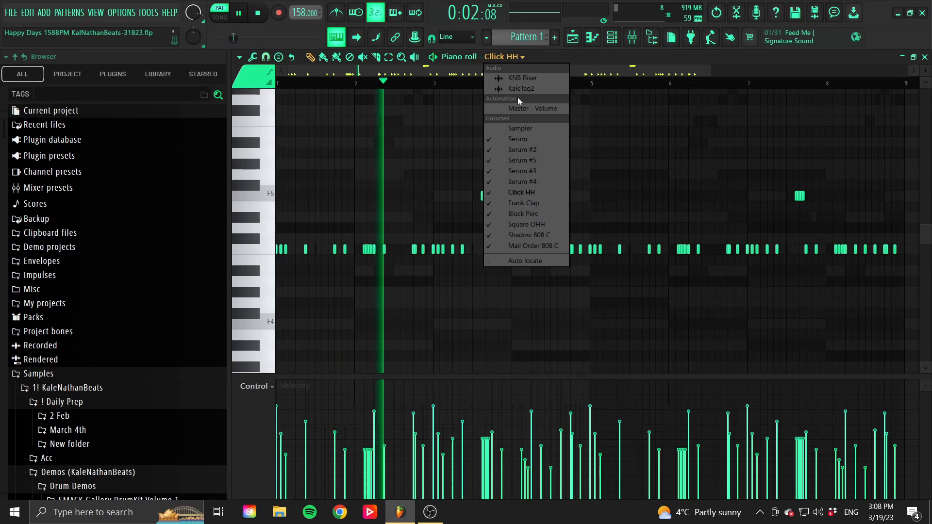
{"action": "left_click", "coordinate": [538, 203]}
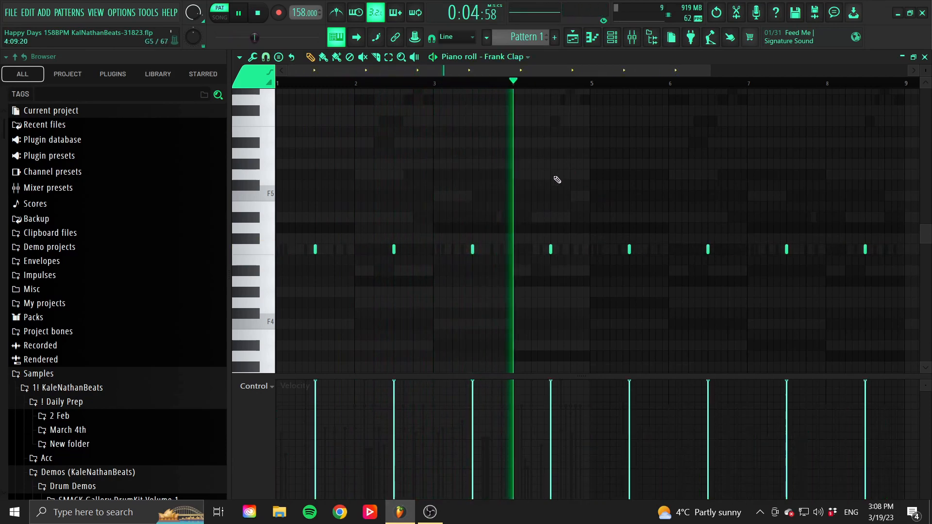
{"action": "key", "text": "space"}
{"action": "left_click", "coordinate": [925, 56]}
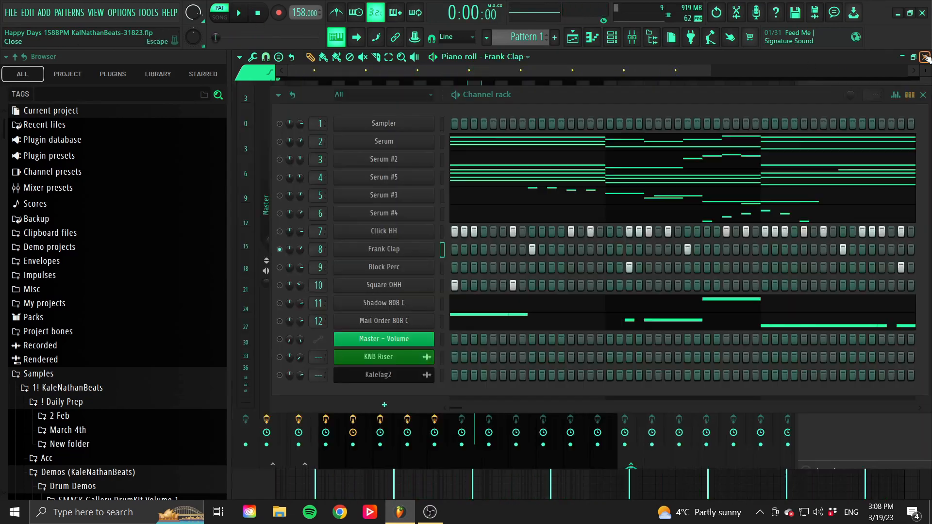
- Solo Block Perc together with Square OHH and audition the two channels
{"action": "right_click", "coordinate": [281, 268]}
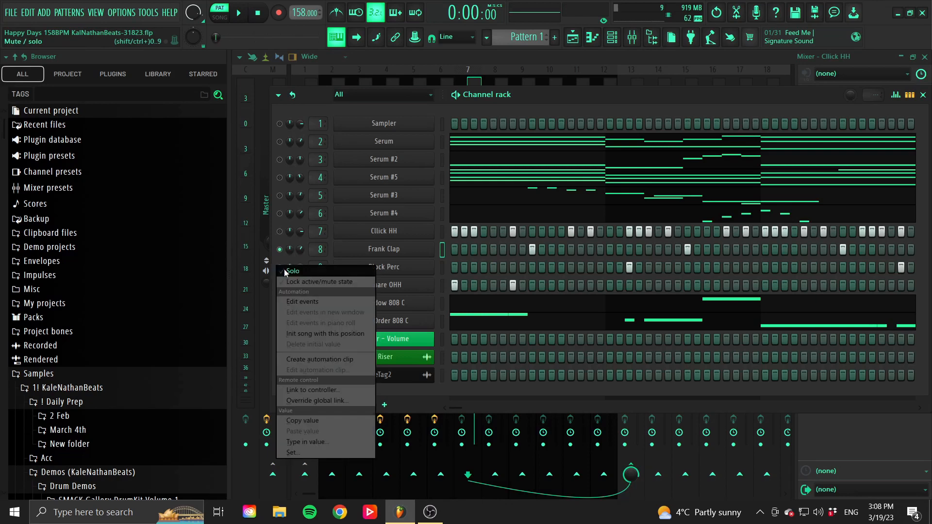
{"action": "left_click", "coordinate": [287, 271]}
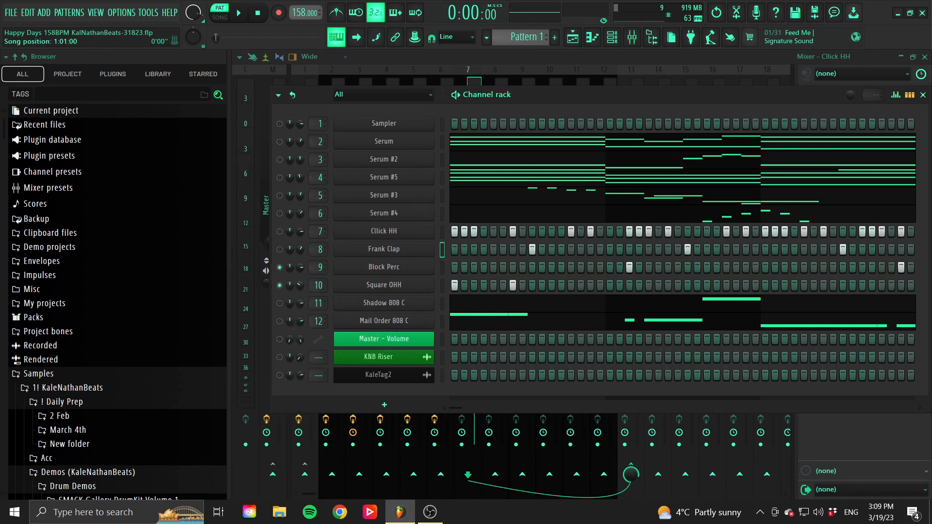
{"action": "left_click", "coordinate": [241, 14]}
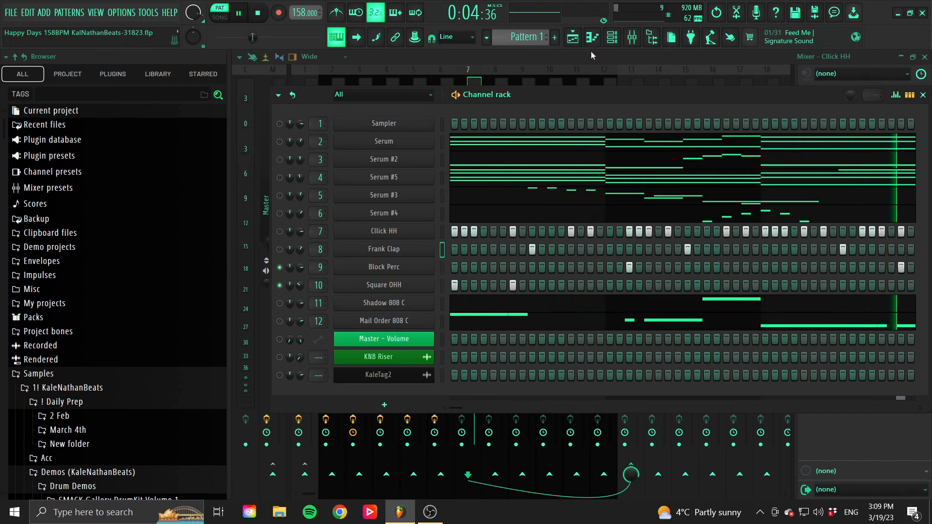
{"action": "left_click", "coordinate": [242, 15]}
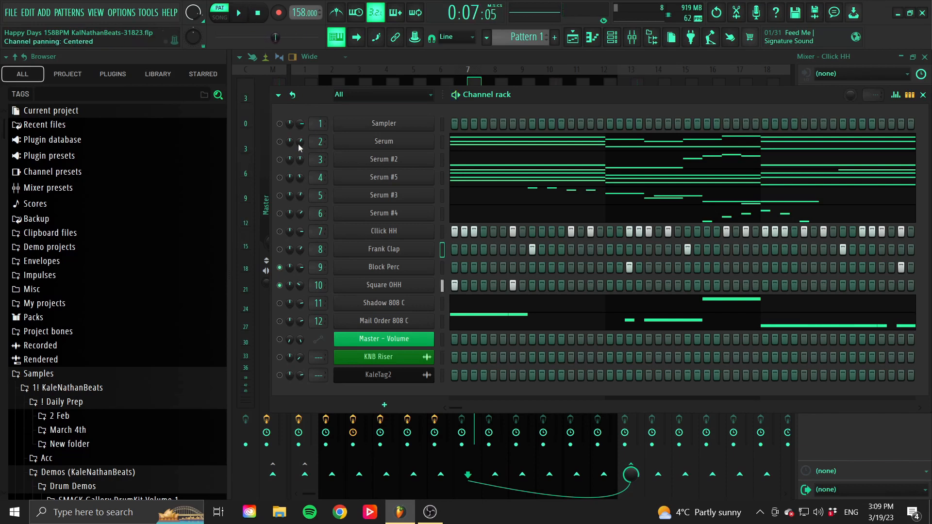
- Solo the Mail Order 808 C channel and audition its sample from the sampler waveform
{"action": "right_click", "coordinate": [280, 324]}
{"action": "left_click", "coordinate": [294, 305]}
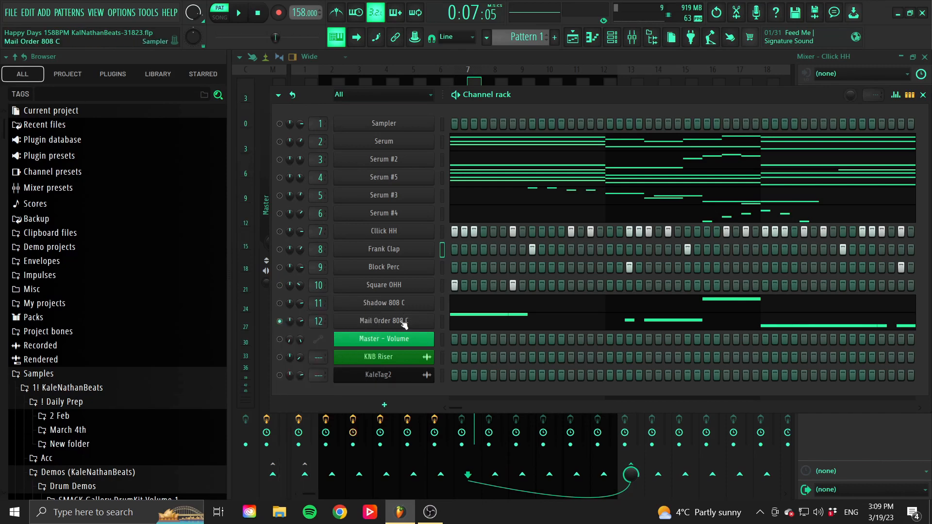
{"action": "left_click", "coordinate": [421, 326]}
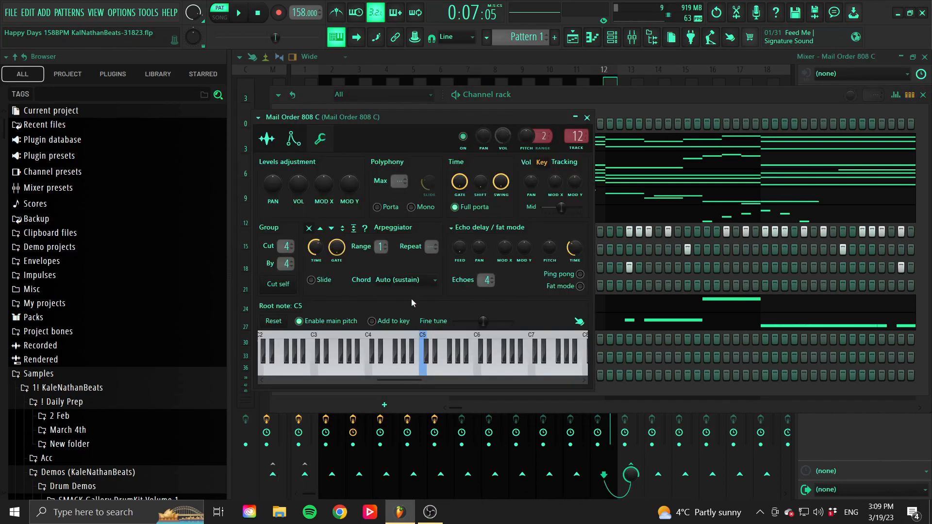
{"action": "left_click", "coordinate": [267, 139]}
{"action": "left_click", "coordinate": [395, 326]}
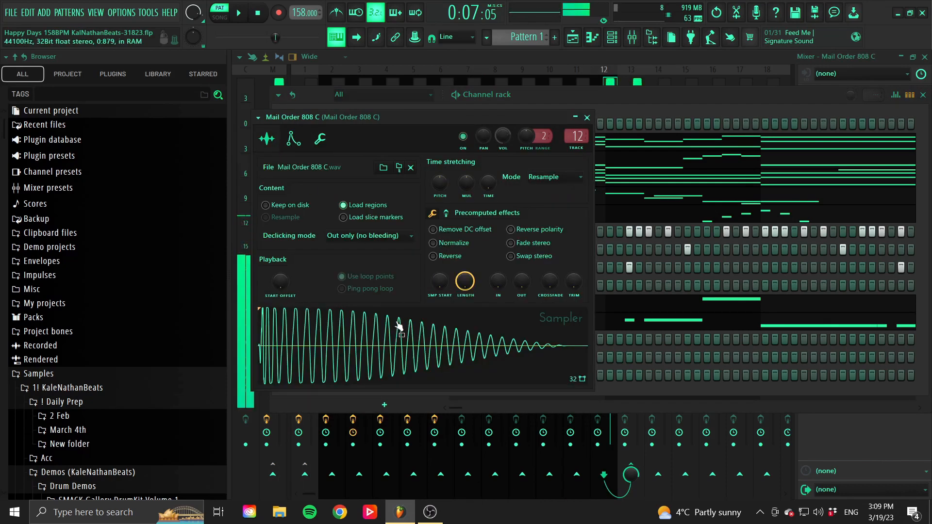
{"action": "left_click", "coordinate": [588, 118]}
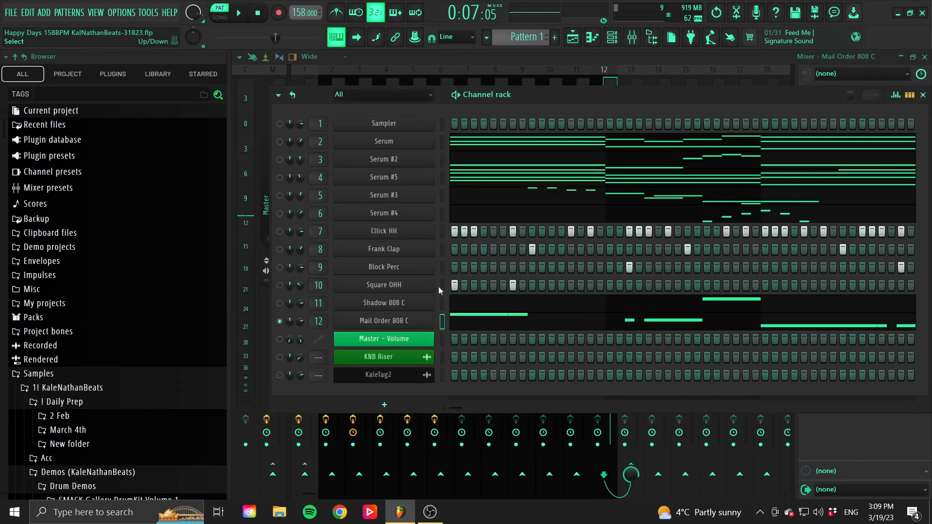
- Open the Shadow 808 C sampler, audition its sample waveform and close the window
{"action": "left_click", "coordinate": [387, 314]}
{"action": "left_click", "coordinate": [251, 124]}
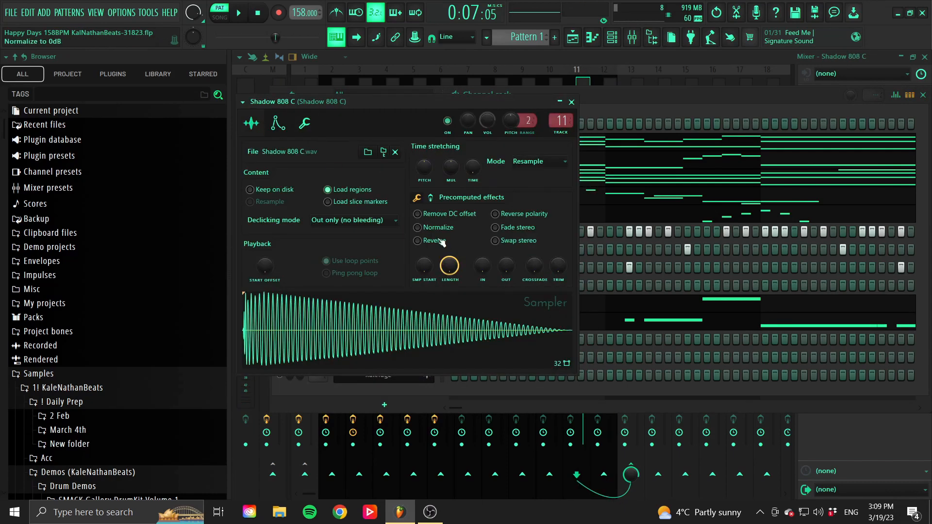
{"action": "left_click", "coordinate": [395, 330]}
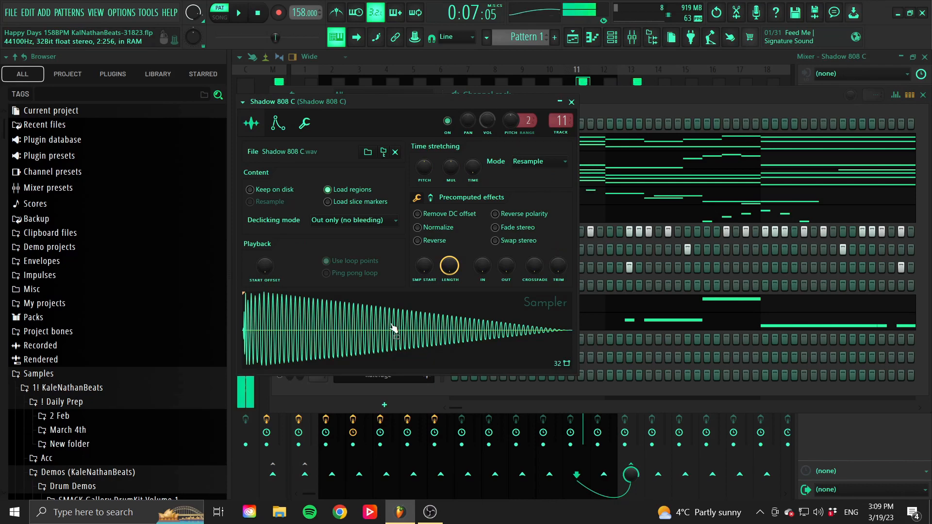
{"action": "left_click", "coordinate": [571, 102]}
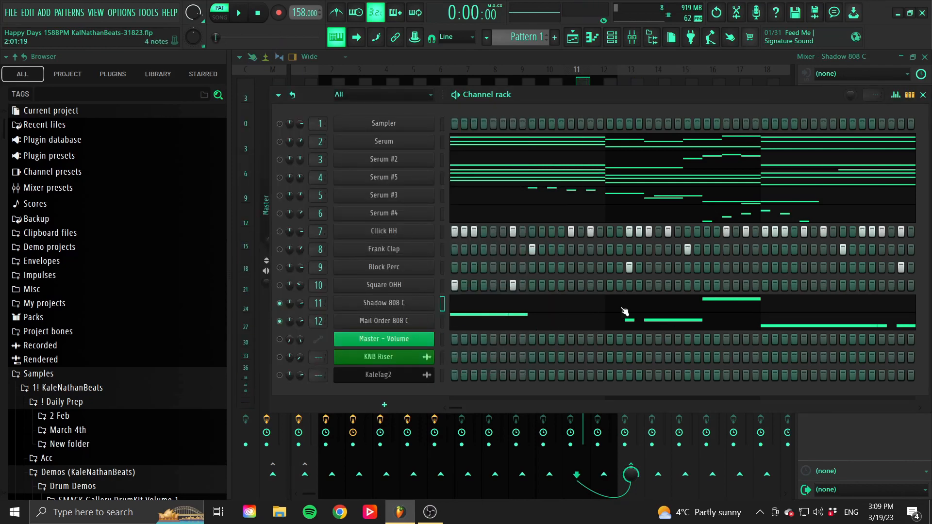
- Open the Mail Order 808 C channel's piano roll, review its notes during playback and stop the playback
{"action": "left_click", "coordinate": [460, 326]}
{"action": "key", "text": "space"}
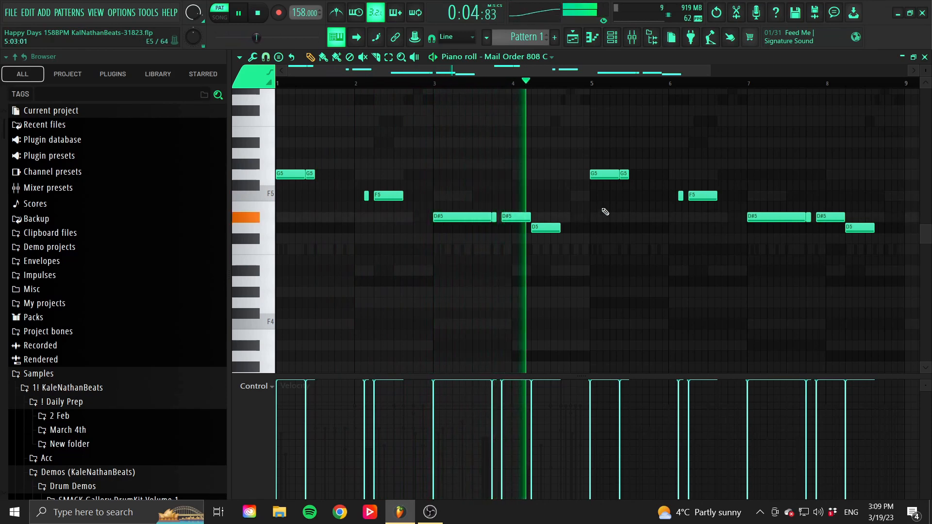
{"action": "scroll", "coordinate": [606, 211], "scroll_direction": "up", "scroll_amount": 2}
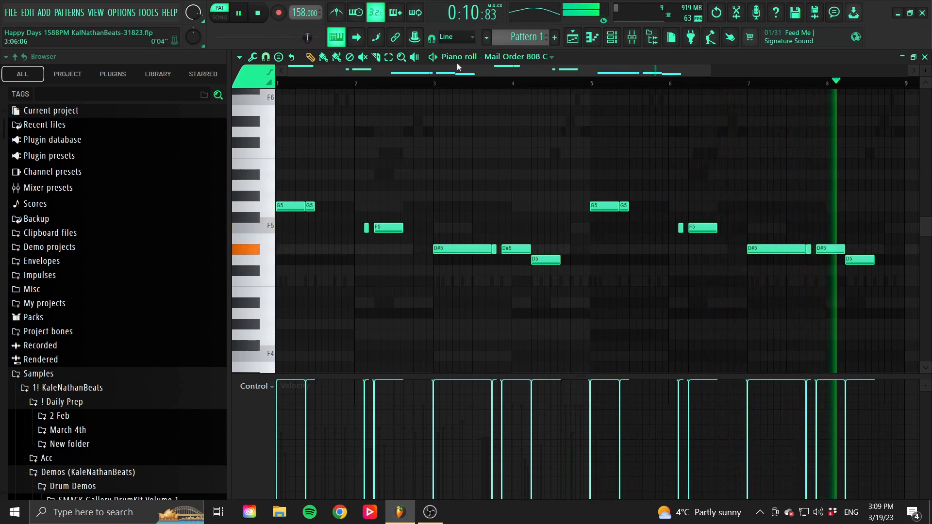
{"action": "left_click", "coordinate": [240, 13]}
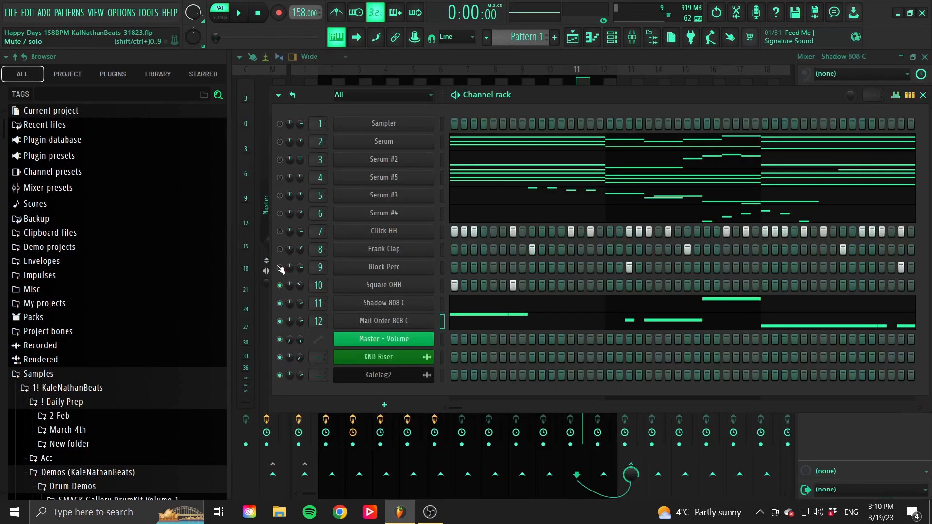
- Toggle solo on the Serum #4 channel and close the channel rack to expose the mixer
{"action": "right_click", "coordinate": [279, 214]}
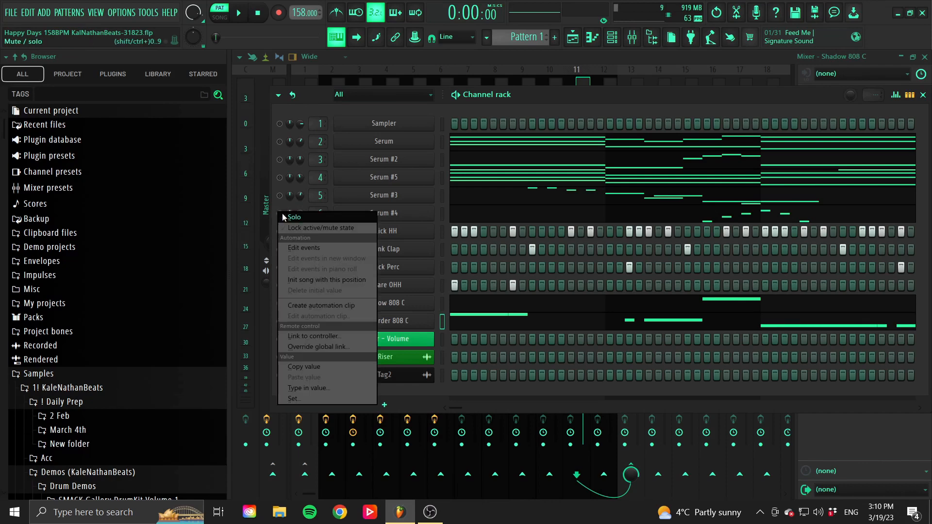
{"action": "left_click", "coordinate": [301, 216]}
{"action": "left_click", "coordinate": [651, 41]}
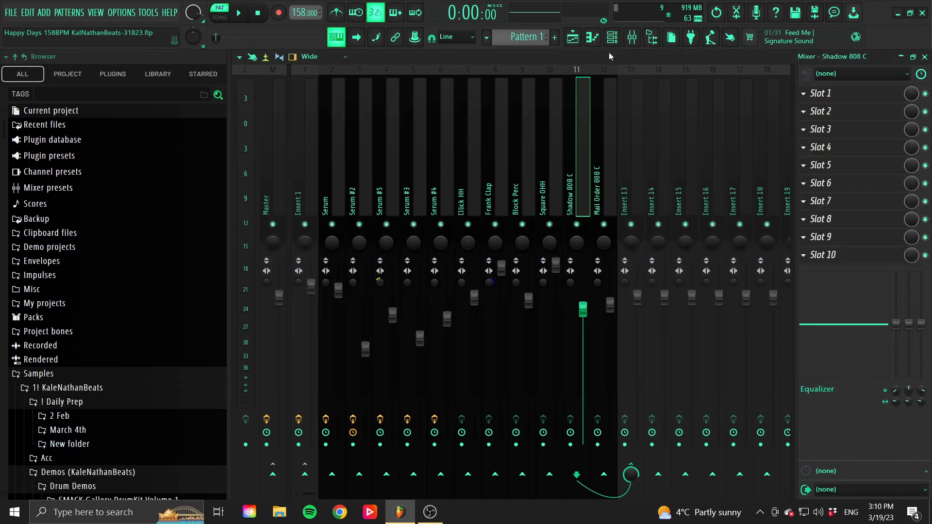
- Review the effect slots of the Serum #3 and Serum #5 mixer inserts
{"action": "left_click", "coordinate": [428, 171]}
{"action": "left_click", "coordinate": [412, 176]}
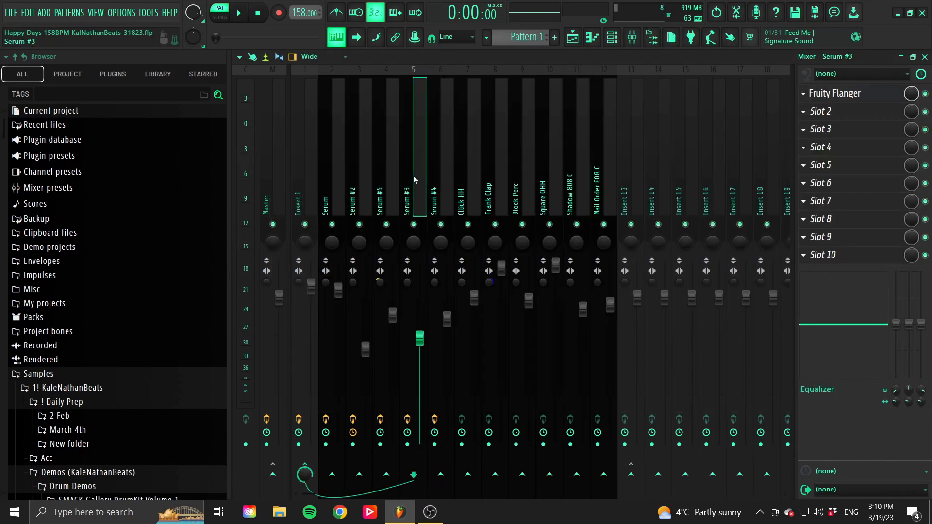
{"action": "left_click", "coordinate": [397, 183]}
{"action": "left_click", "coordinate": [413, 187]}
{"action": "left_click", "coordinate": [392, 208]}
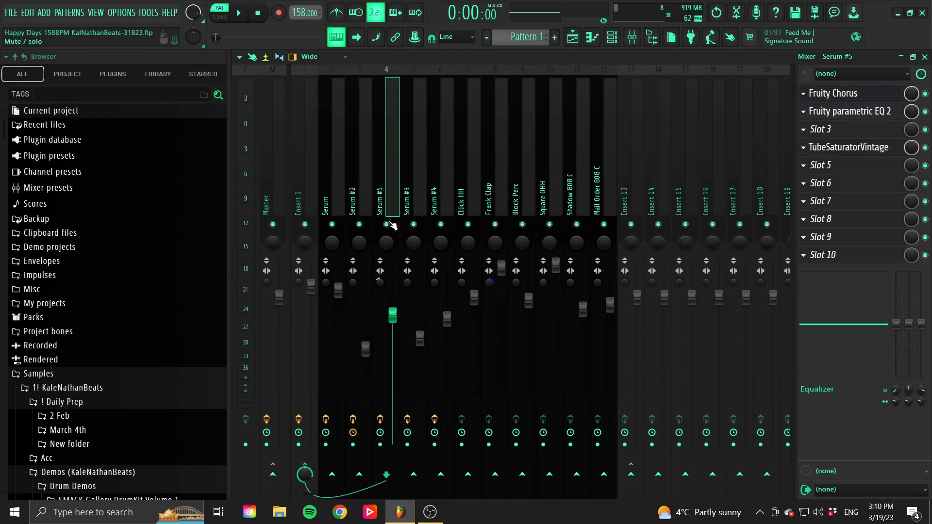
- Solo the Serum #5 mixer insert, inspect its TubeSaturatorVintage settings and close the plugin window
{"action": "right_click", "coordinate": [390, 223]}
{"action": "left_click", "coordinate": [845, 149]}
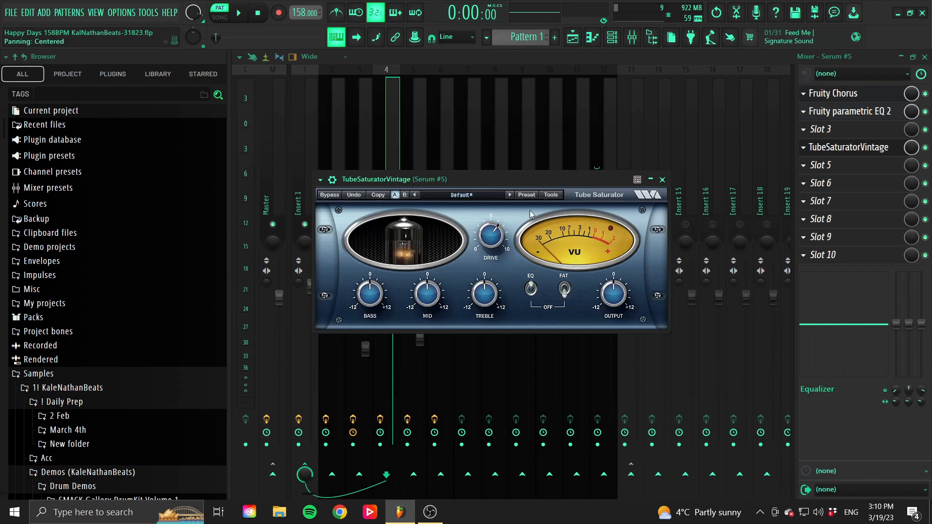
{"action": "left_click", "coordinate": [665, 180]}
- Unmute the Serum #2 mixer insert and compare its effect chain with that of Serum #5
{"action": "left_click", "coordinate": [362, 192]}
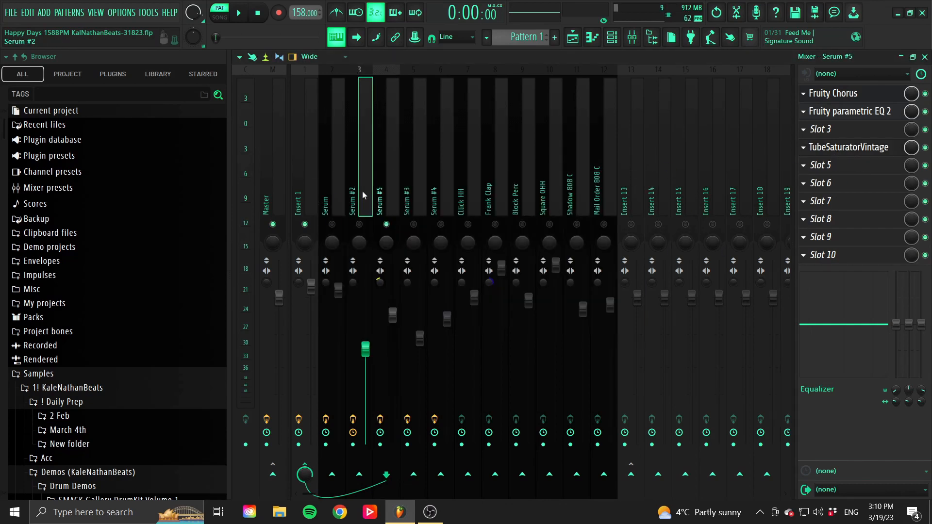
{"action": "left_click", "coordinate": [360, 225]}
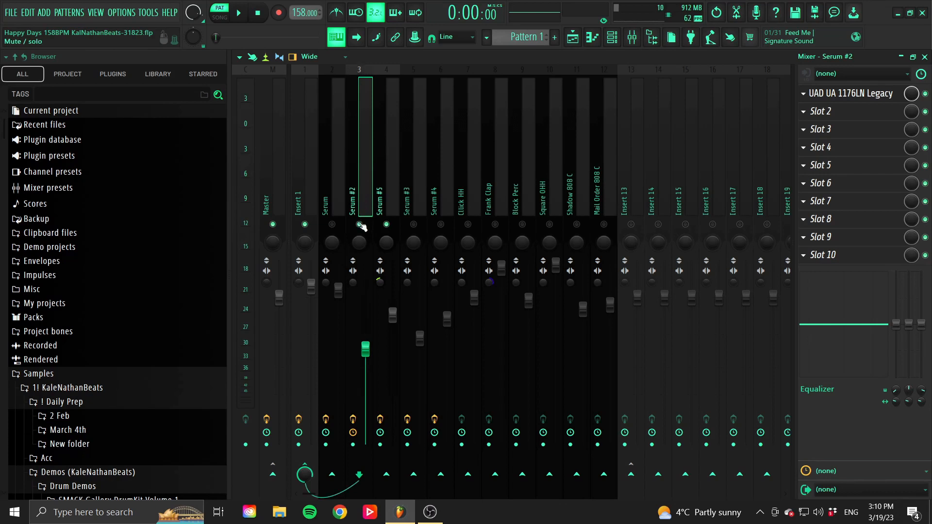
{"action": "left_click", "coordinate": [399, 193]}
{"action": "left_click", "coordinate": [366, 189]}
{"action": "left_click", "coordinate": [374, 192]}
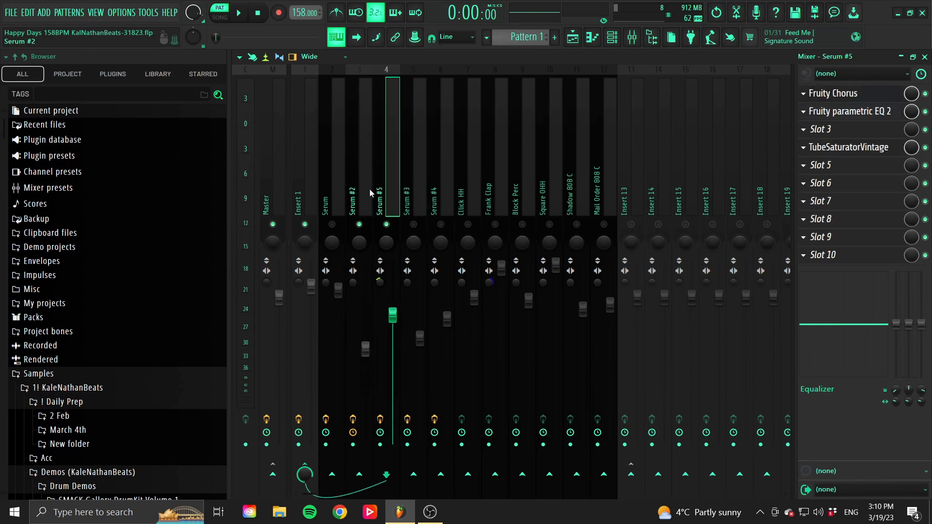
{"action": "left_click", "coordinate": [363, 192]}
- Solo the Serum mixer insert, then release the solo to reactivate every mixer track
{"action": "left_click", "coordinate": [344, 194]}
{"action": "left_click", "coordinate": [332, 224], "text": "ctrl"}
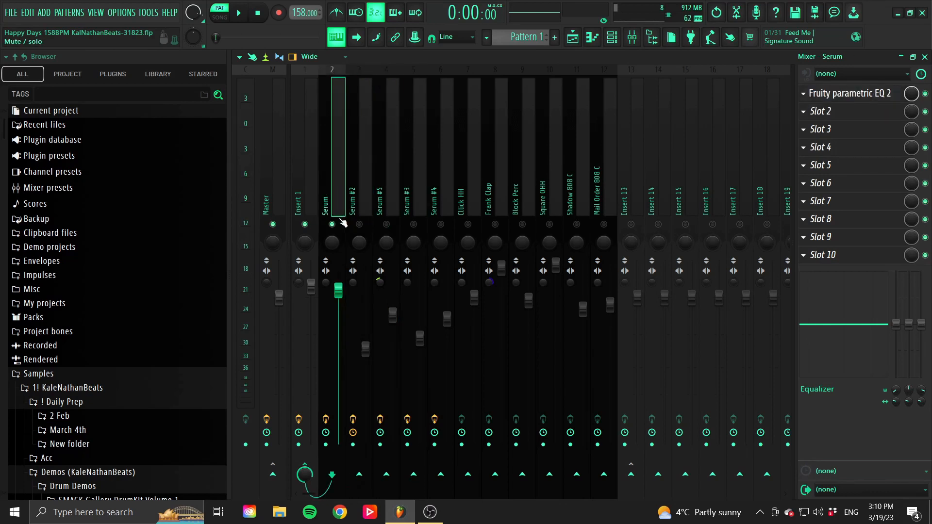
{"action": "left_click", "coordinate": [332, 224], "text": "ctrl"}
- Examine the effect slots of the drum and 808 mixer inserts and finish with the Master track
{"action": "left_click", "coordinate": [308, 185]}
{"action": "left_click", "coordinate": [378, 192]}
{"action": "left_click", "coordinate": [471, 186]}
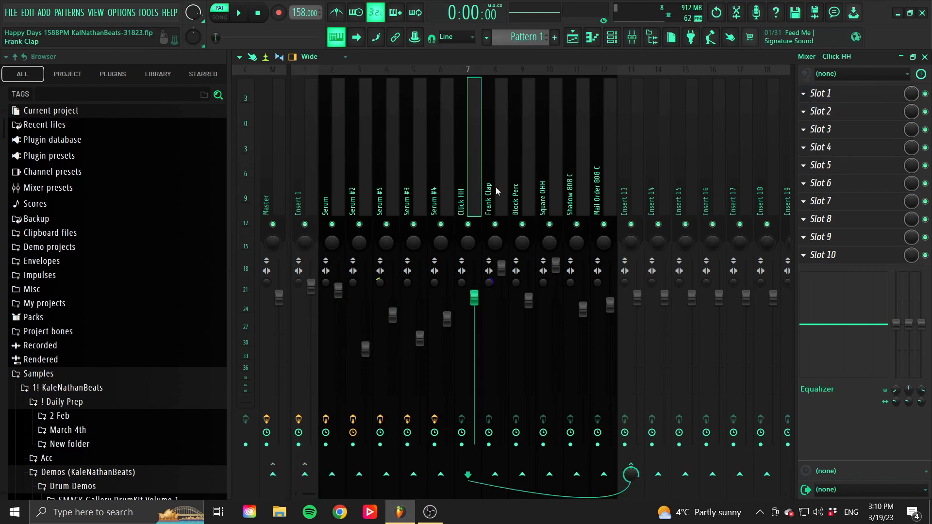
{"action": "left_click", "coordinate": [528, 185]}
{"action": "left_click", "coordinate": [574, 185]}
{"action": "left_click", "coordinate": [604, 184]}
{"action": "left_click", "coordinate": [576, 187]}
{"action": "left_click", "coordinate": [497, 199]}
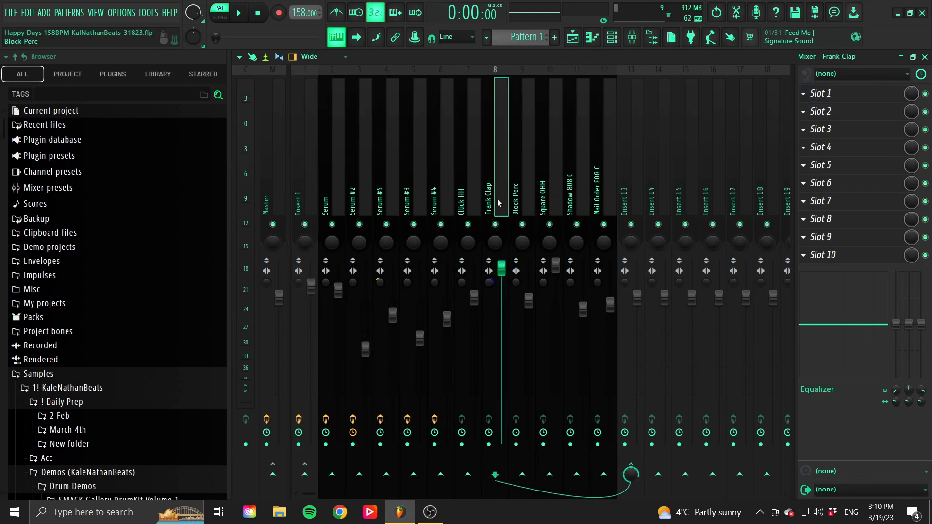
{"action": "left_click", "coordinate": [361, 200]}
{"action": "left_click", "coordinate": [263, 202]}
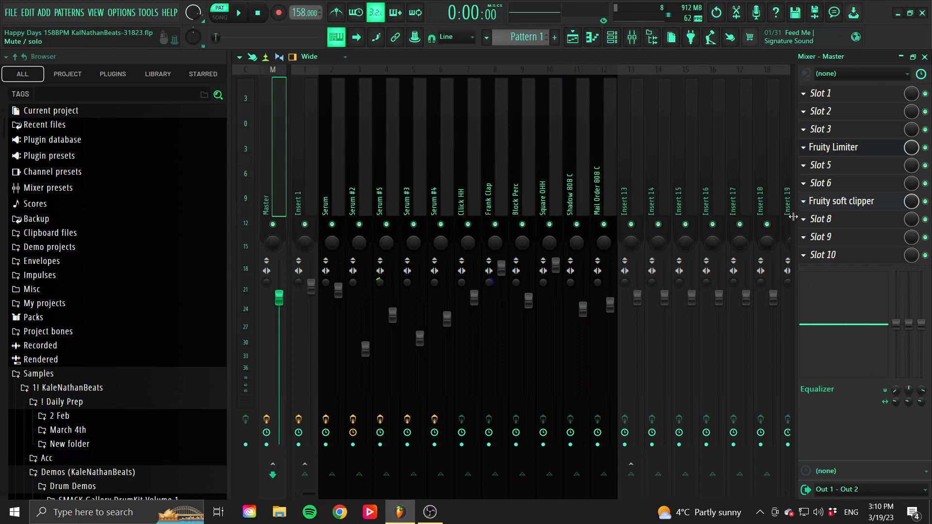
- Open the playlist and release the solo on Track 8 so that all tracks are active
{"action": "left_click", "coordinate": [572, 43]}
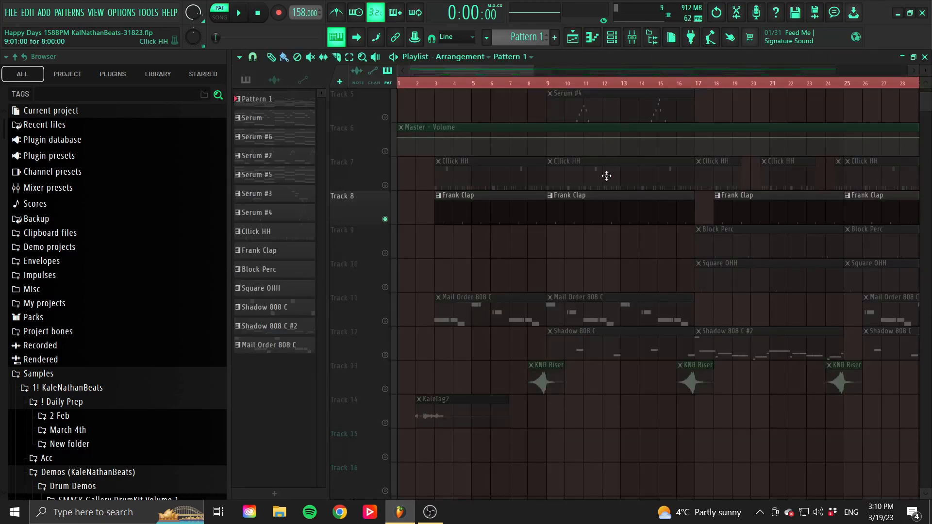
{"action": "scroll", "coordinate": [547, 83], "scroll_direction": "down", "scroll_amount": 5}
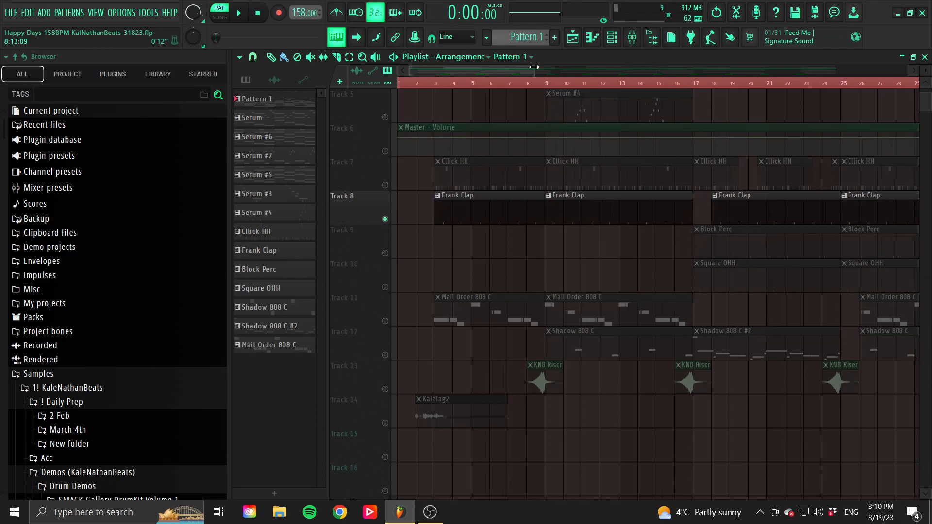
{"action": "scroll", "coordinate": [537, 309], "scroll_direction": "up", "scroll_amount": 2}
{"action": "scroll", "coordinate": [536, 309], "scroll_direction": "up", "scroll_amount": 2}
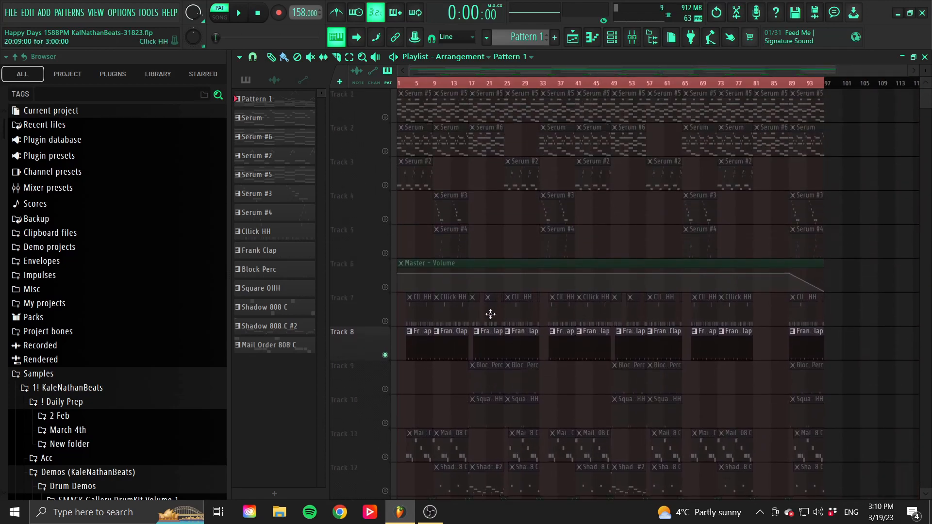
{"action": "right_click", "coordinate": [386, 323]}
{"action": "right_click", "coordinate": [386, 323]}
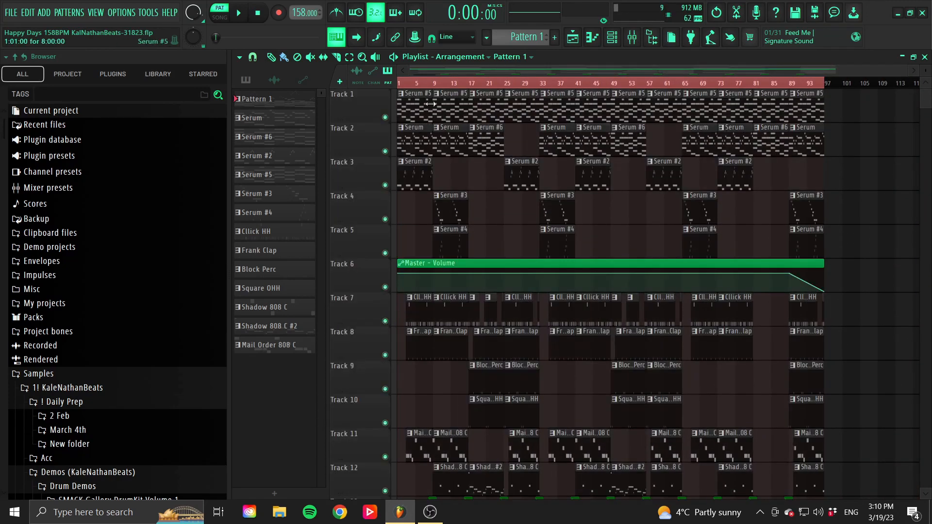
- Clear the timeline selection, switch to song mode and set the song position to bar 1
{"action": "left_click", "coordinate": [422, 82]}
{"action": "left_click_drag", "start_coordinate": [422, 82], "coordinate": [398, 81]}
{"action": "scroll", "coordinate": [575, 282], "scroll_direction": "down", "scroll_amount": 6}
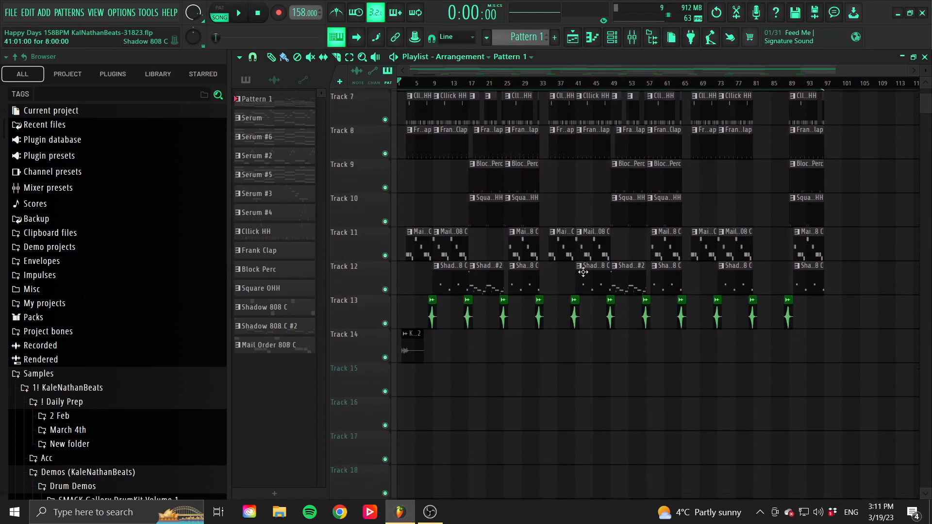
{"action": "scroll", "coordinate": [573, 286], "scroll_direction": "up", "scroll_amount": 6}
- Toggle the playlist's Events snapping option and select bars 33 through 48 on the timeline
{"action": "left_click", "coordinate": [253, 57]}
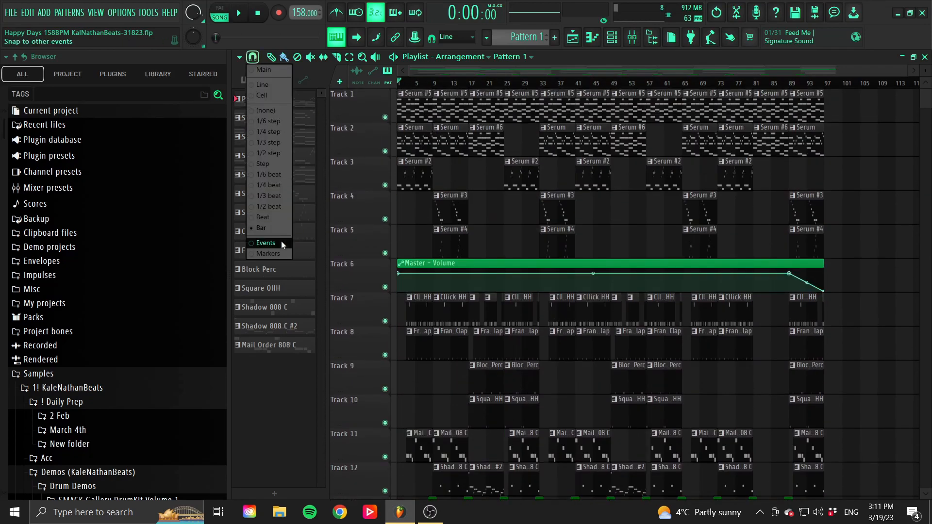
{"action": "left_click", "coordinate": [281, 241]}
{"action": "left_click_drag", "start_coordinate": [470, 85], "coordinate": [612, 106]}
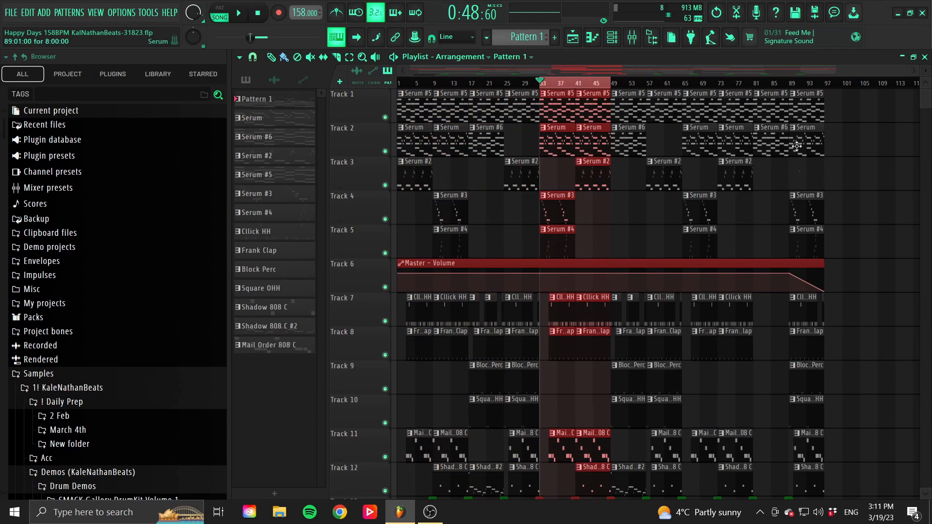
{"action": "scroll", "coordinate": [797, 146], "scroll_direction": "down", "scroll_amount": 3}
{"action": "scroll", "coordinate": [482, 138], "scroll_direction": "up", "scroll_amount": 3}
- Clear the selection by placing the playhead at bar 13, and examine the clips across all tracks in bars 1 to 20
{"action": "left_click", "coordinate": [451, 84]}
{"action": "scroll", "coordinate": [555, 125], "scroll_direction": "down", "scroll_amount": 8}
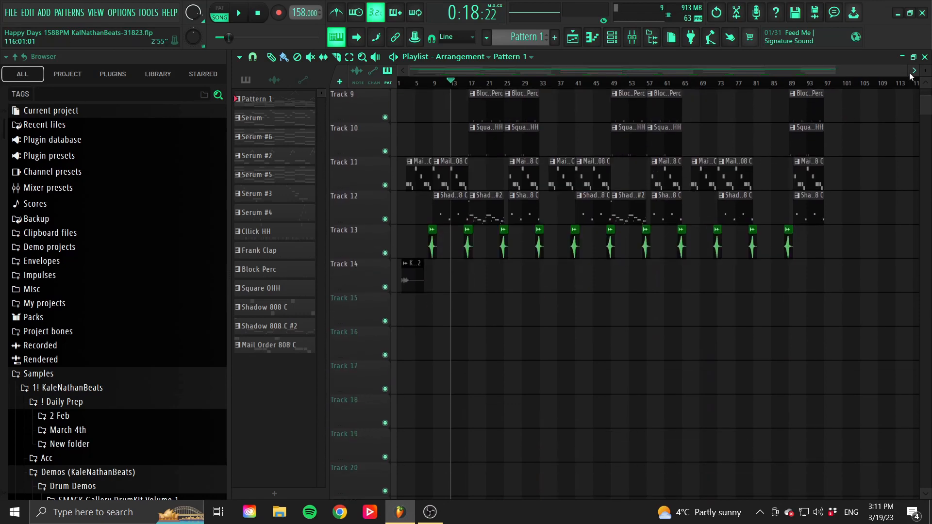
{"action": "left_click_drag", "start_coordinate": [911, 76], "coordinate": [495, 297]}
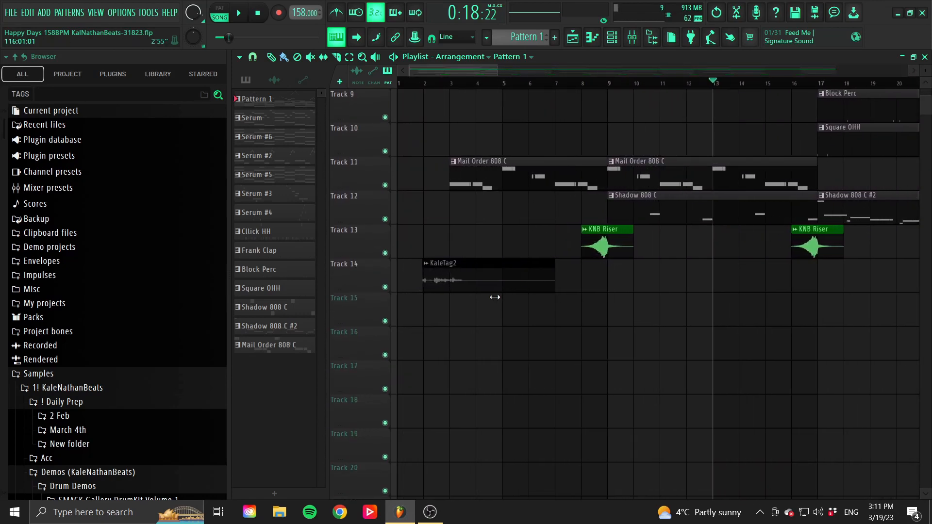
{"action": "scroll", "coordinate": [495, 297], "scroll_direction": "up", "scroll_amount": 6}
{"action": "scroll", "coordinate": [614, 355], "scroll_direction": "up", "scroll_amount": 2}
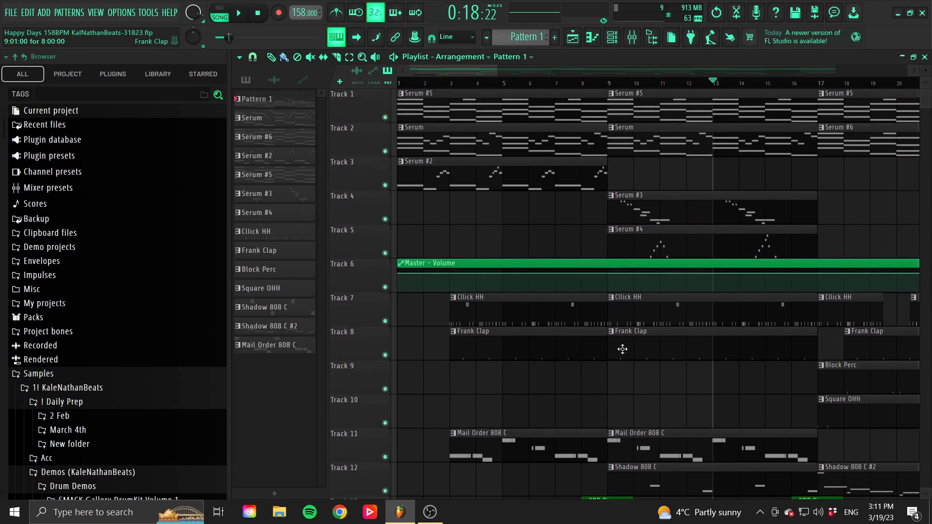
{"action": "scroll", "coordinate": [614, 356], "scroll_direction": "down", "scroll_amount": 7}
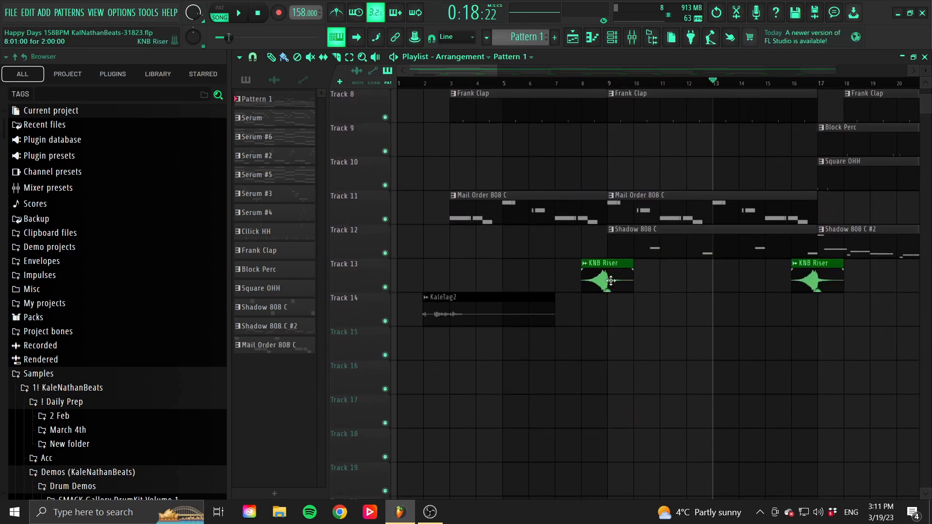
{"action": "scroll", "coordinate": [614, 278], "scroll_direction": "up", "scroll_amount": 3}
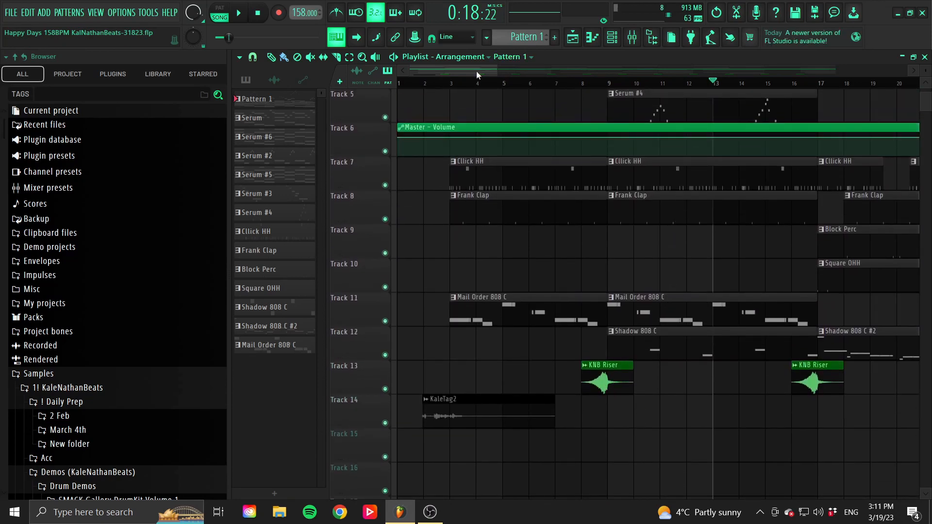
- Place the playhead at bar 17 and examine the arrangement of the following sections up to about bar 47
{"action": "left_click_drag", "start_coordinate": [476, 71], "coordinate": [529, 114]}
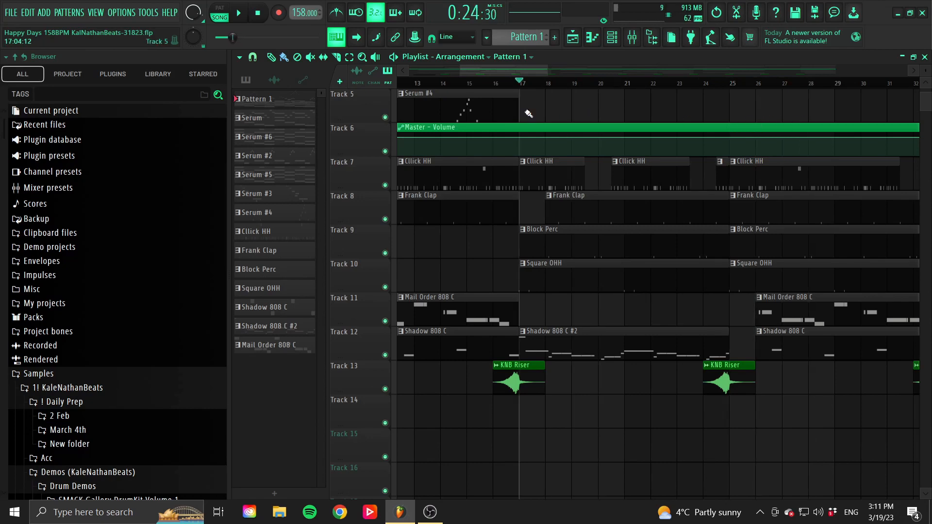
{"action": "left_click_drag", "start_coordinate": [547, 73], "coordinate": [614, 98]}
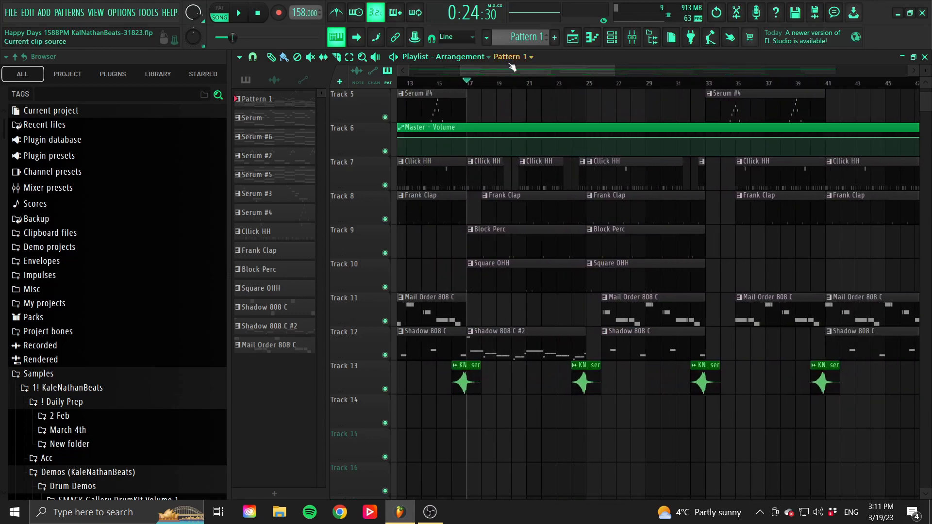
{"action": "left_click_drag", "start_coordinate": [510, 69], "coordinate": [418, 83]}
{"action": "scroll", "coordinate": [643, 195], "scroll_direction": "up", "scroll_amount": 4}
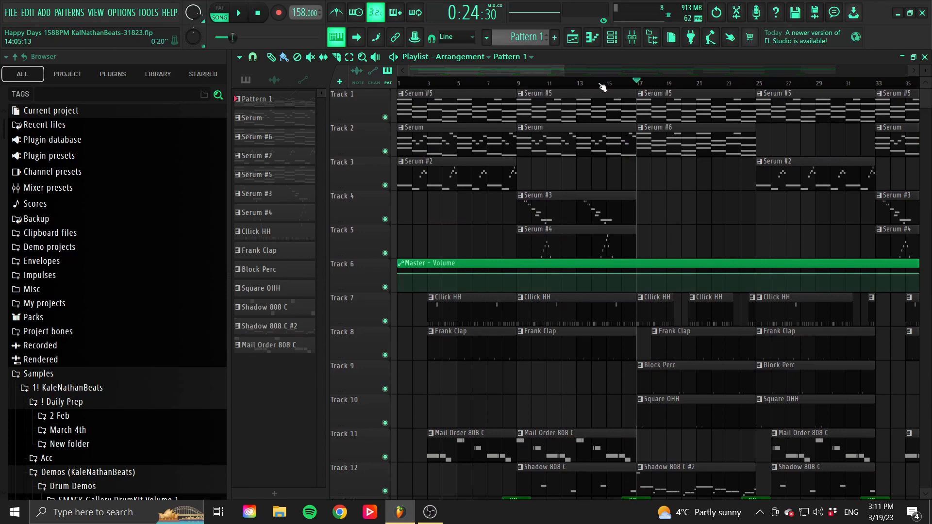
- Select bars 1 through 16 in the playlist and review the Serum clip's notes in the piano roll
{"action": "left_click_drag", "start_coordinate": [638, 85], "coordinate": [398, 85]}
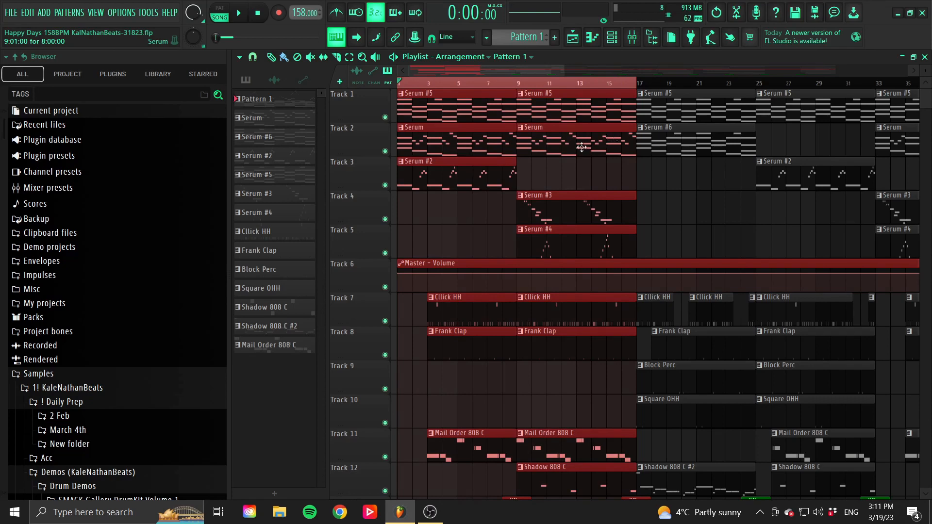
{"action": "double_click", "coordinate": [571, 147]}
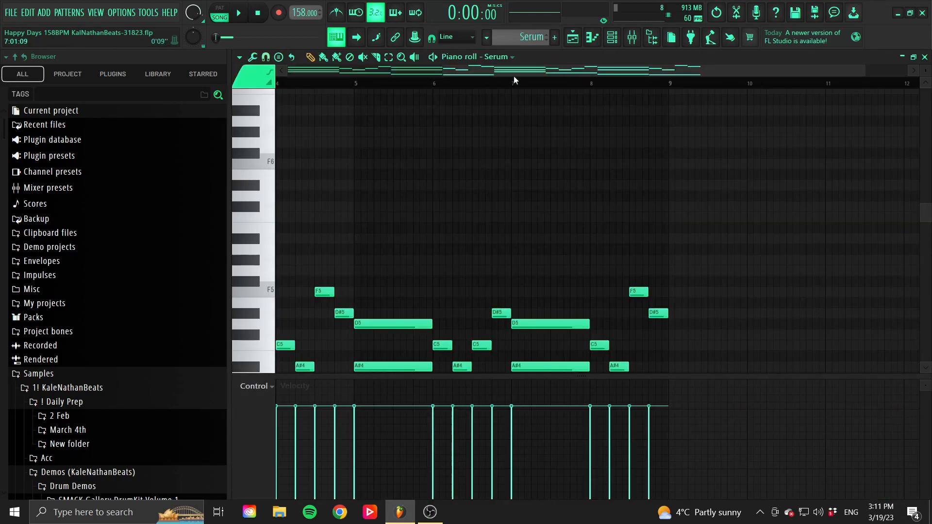
{"action": "left_click", "coordinate": [573, 38]}
- Review the Serum #6 clip's notes in the piano roll and return to the playlist's lower tracks
{"action": "double_click", "coordinate": [707, 140]}
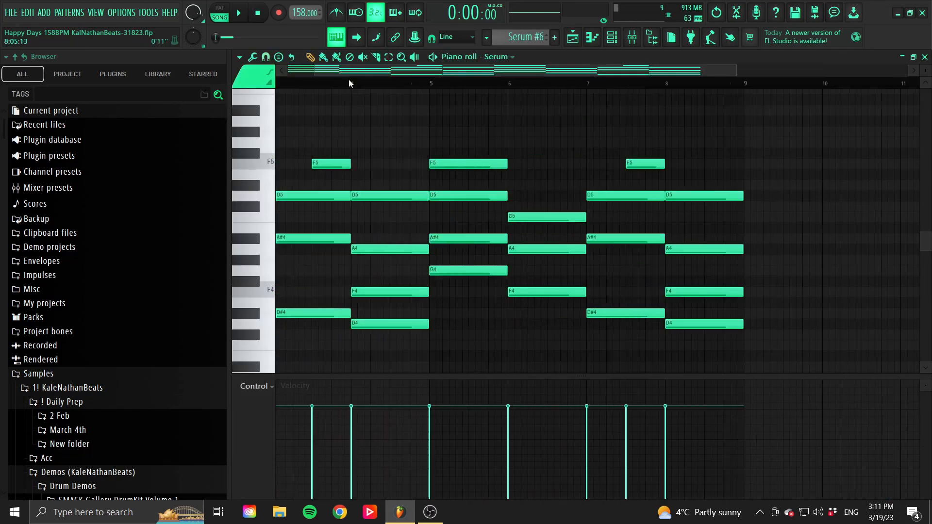
{"action": "left_click", "coordinate": [573, 38]}
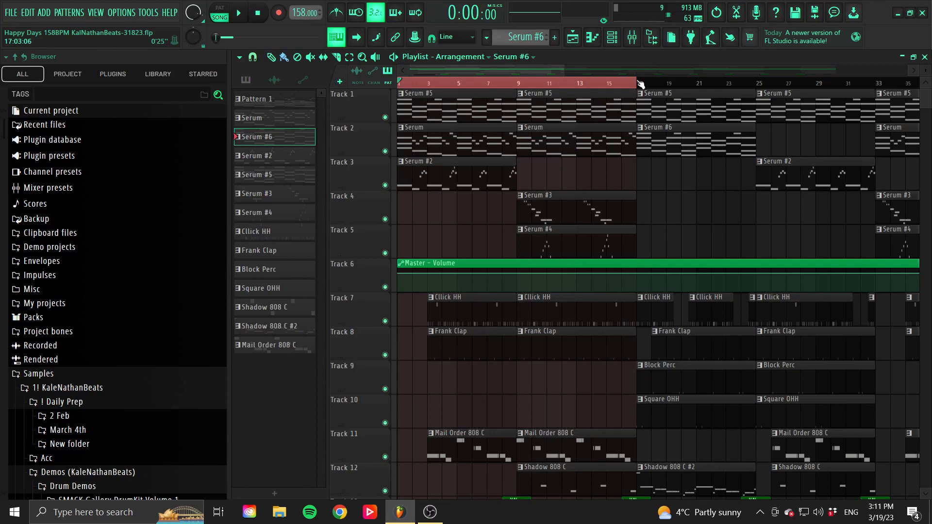
{"action": "scroll", "coordinate": [686, 292], "scroll_direction": "down", "scroll_amount": 7}
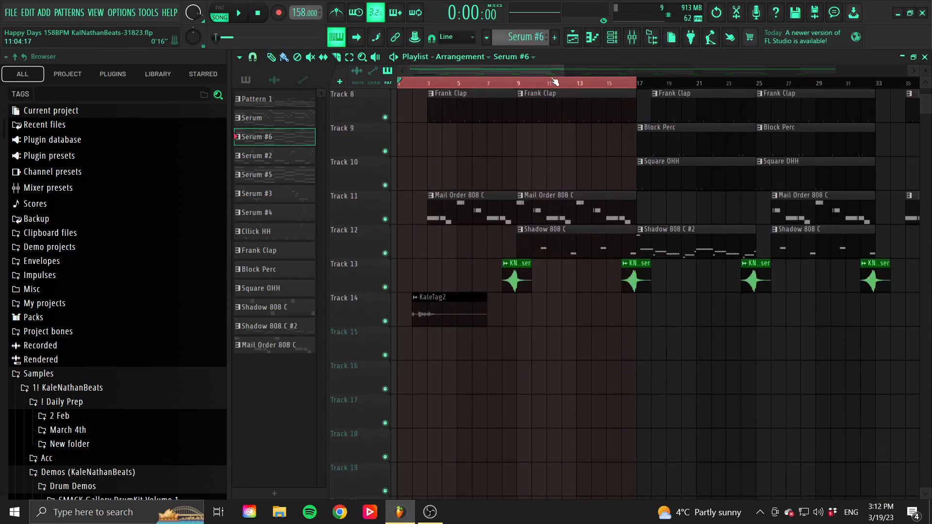
- Select bars 1 through 32 in the playlist and examine how the clips on all tracks are arranged in that section
{"action": "left_click_drag", "start_coordinate": [562, 73], "coordinate": [835, 73]}
{"action": "scroll", "coordinate": [585, 343], "scroll_direction": "up", "scroll_amount": 7}
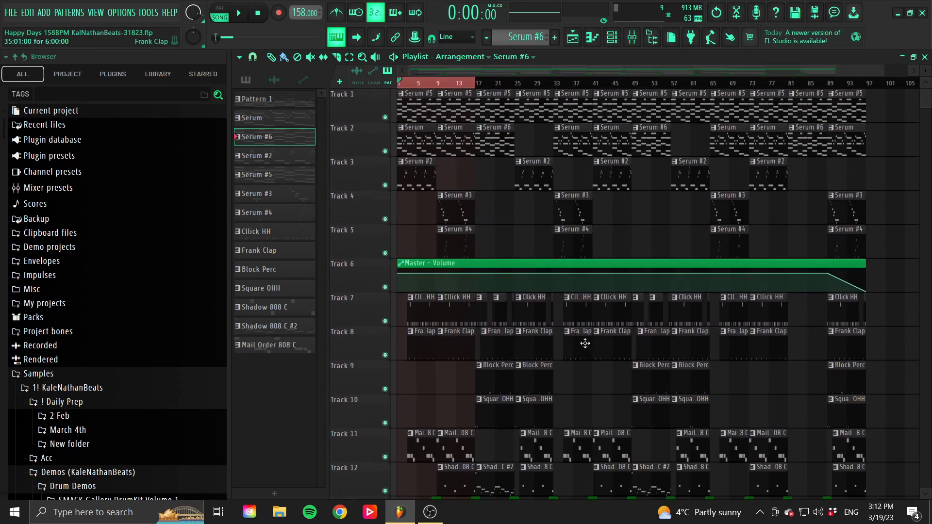
{"action": "left_click_drag", "start_coordinate": [558, 88], "coordinate": [553, 87]}
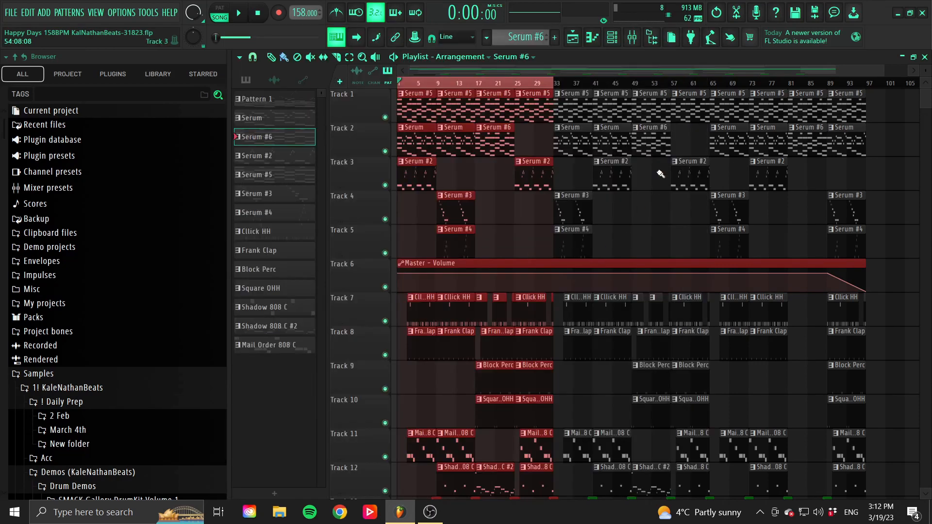
{"action": "scroll", "coordinate": [741, 89], "scroll_direction": "up", "scroll_amount": 2}
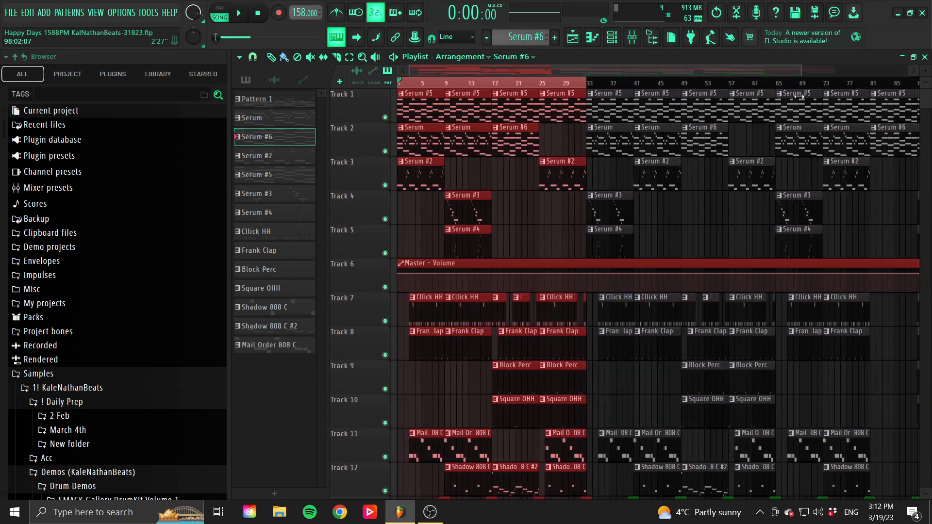
{"action": "scroll", "coordinate": [763, 123], "scroll_direction": "up", "scroll_amount": 1}
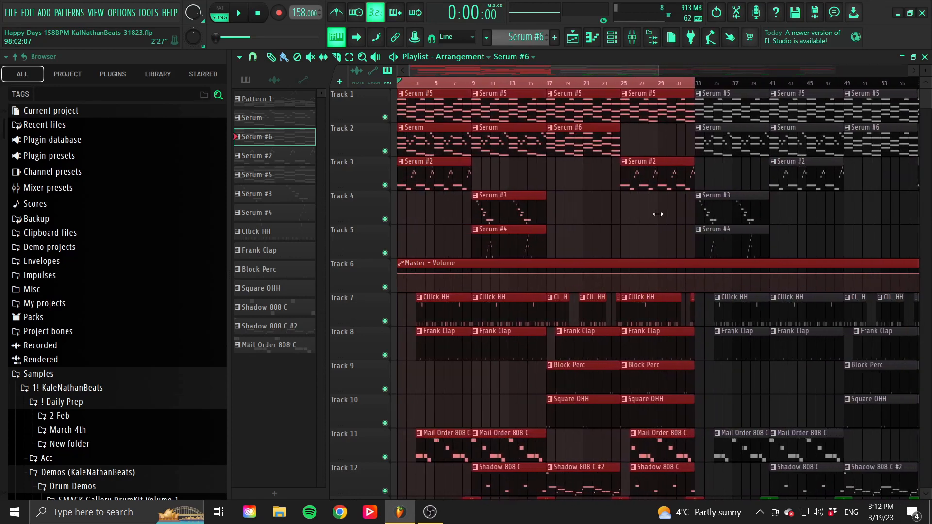
{"action": "scroll", "coordinate": [749, 222], "scroll_direction": "down", "scroll_amount": 1}
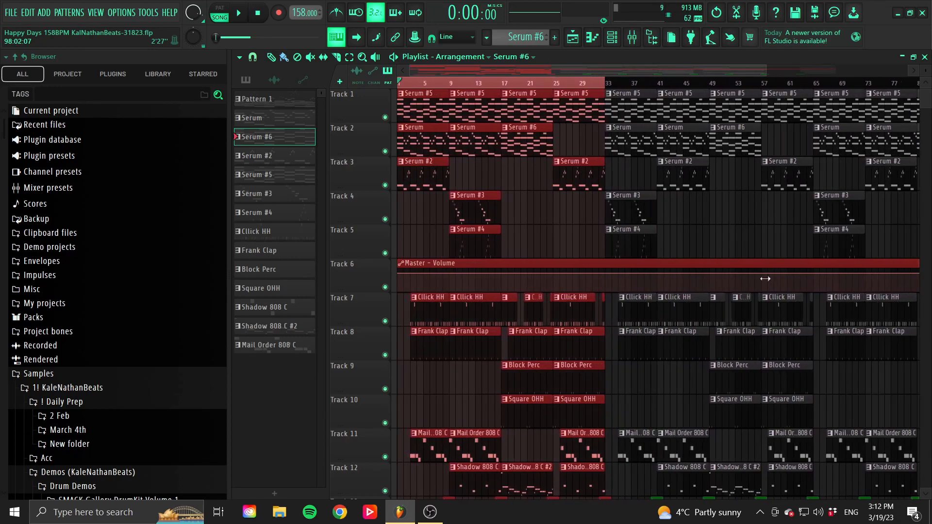
{"action": "scroll", "coordinate": [757, 287], "scroll_direction": "down", "scroll_amount": 4}
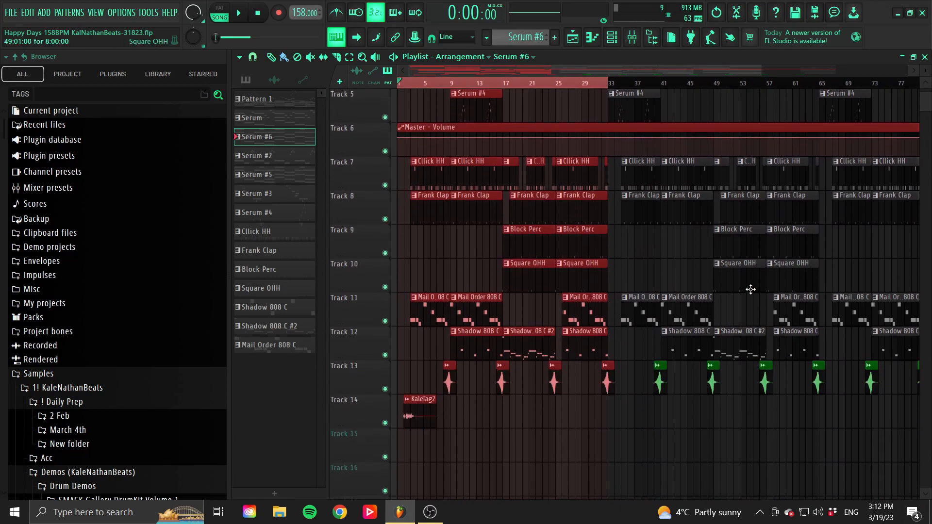
{"action": "scroll", "coordinate": [636, 199], "scroll_direction": "up", "scroll_amount": 4}
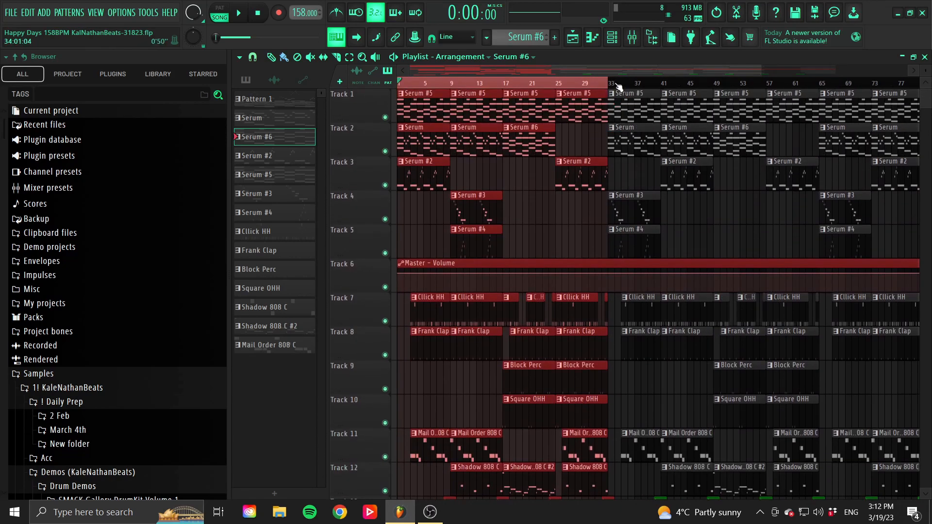
- Reselect the playlist section from bar 33 back to bar 1 and view the remaining arrangement up to the song's end
{"action": "left_click_drag", "start_coordinate": [614, 86], "coordinate": [398, 87]}
{"action": "left_click_drag", "start_coordinate": [764, 71], "coordinate": [856, 71]}
{"action": "left_click_drag", "start_coordinate": [856, 228], "coordinate": [726, 244]}
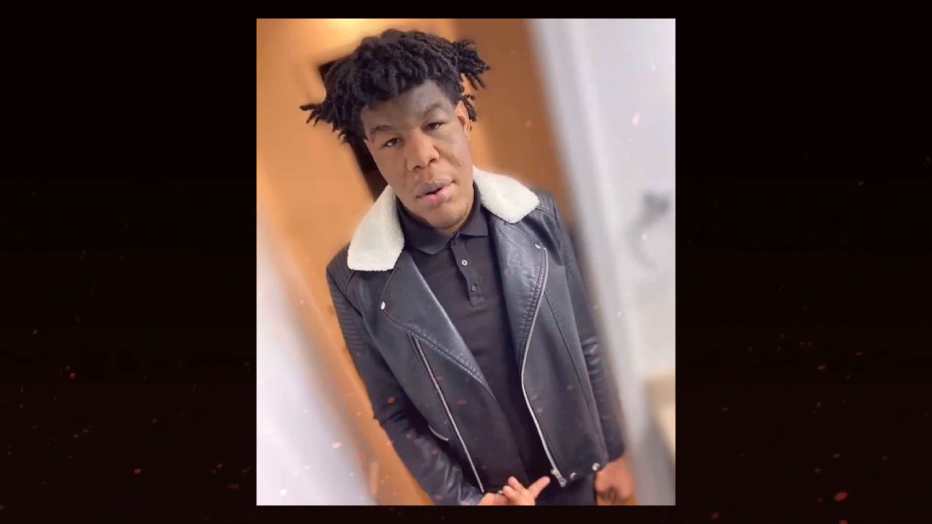